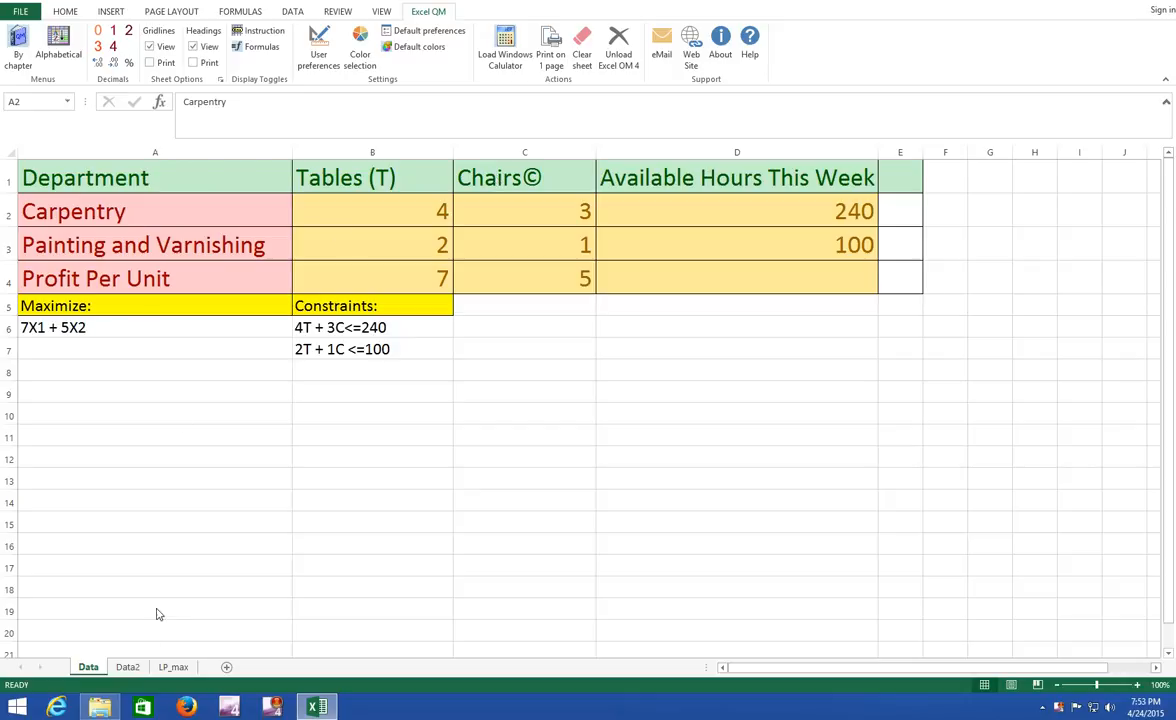
- Look over the feed ingredient problem on the Data2 sheet, and return to the furniture problem on the Data sheet
{"action": "left_click", "coordinate": [128, 669]}
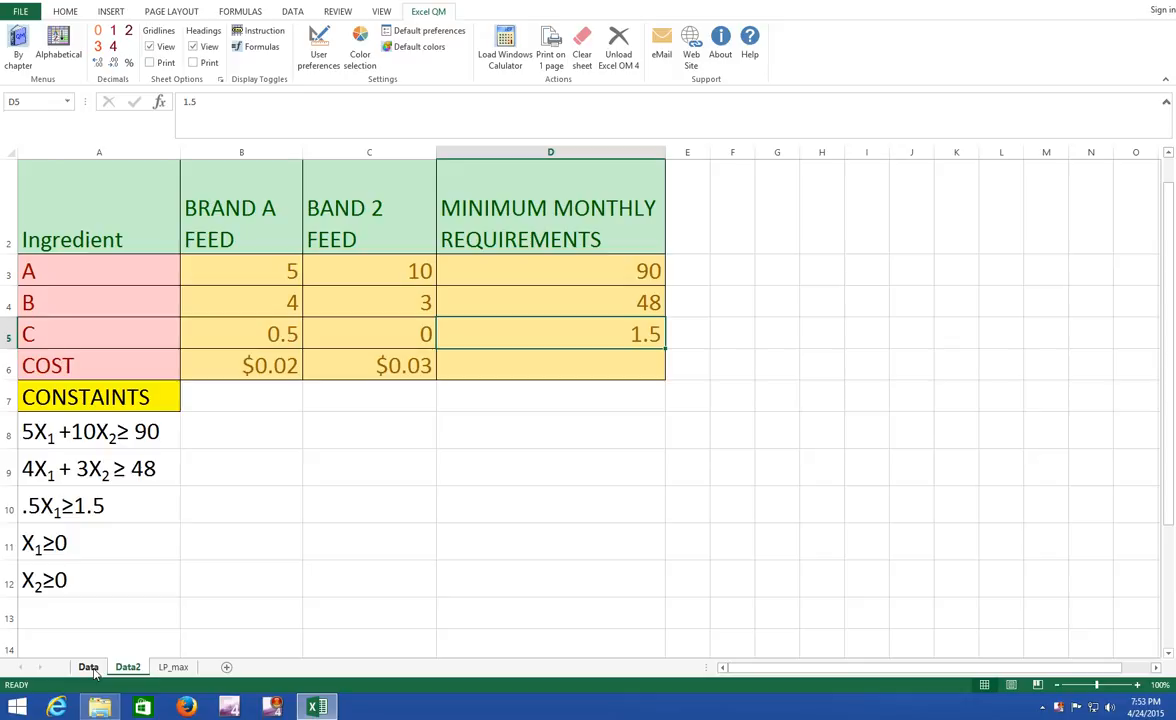
{"action": "left_click", "coordinate": [90, 667]}
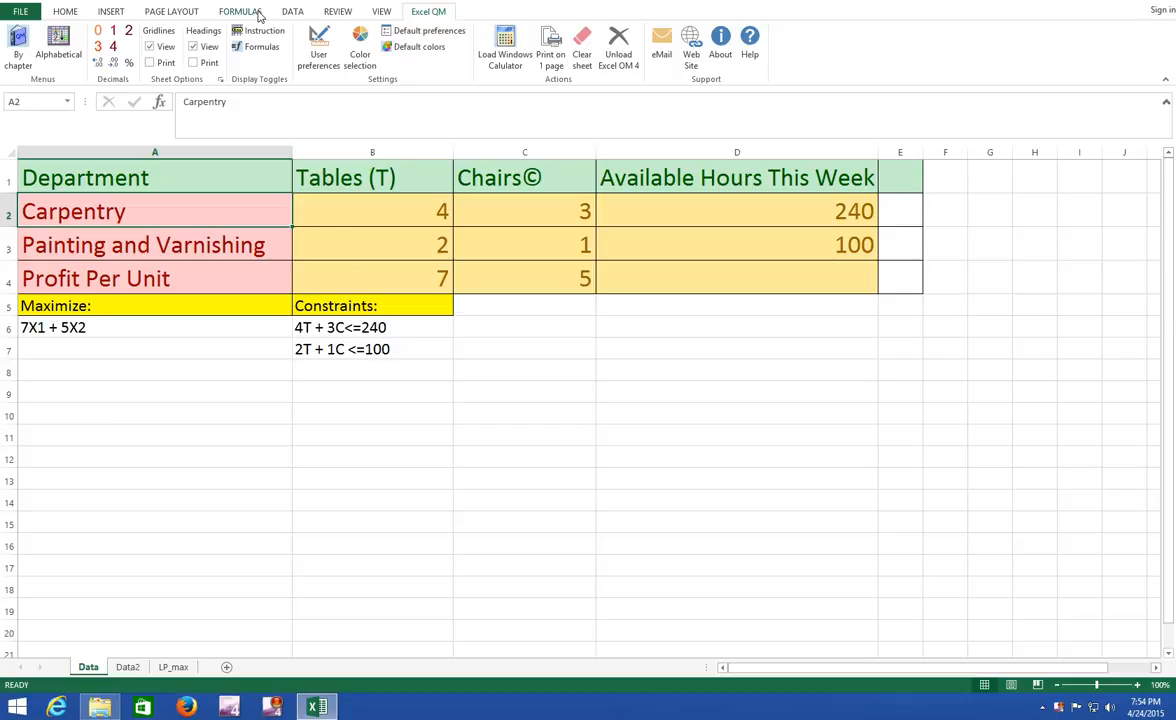
{"action": "left_click", "coordinate": [293, 12]}
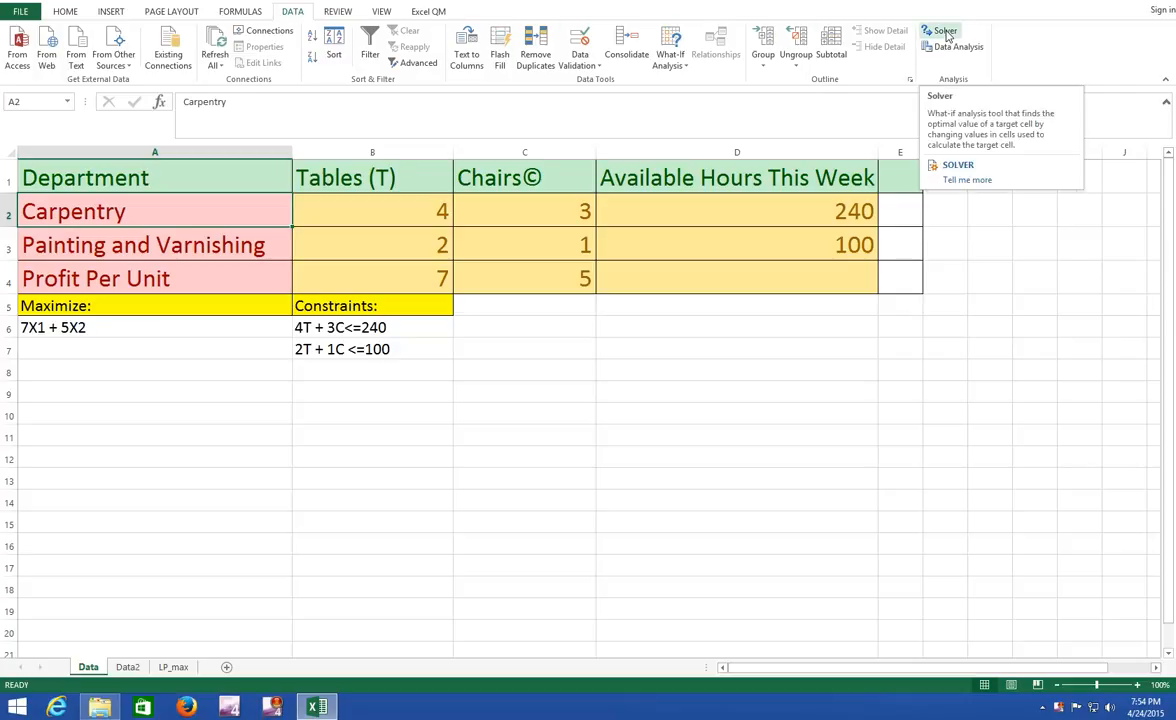
{"action": "left_click", "coordinate": [945, 32]}
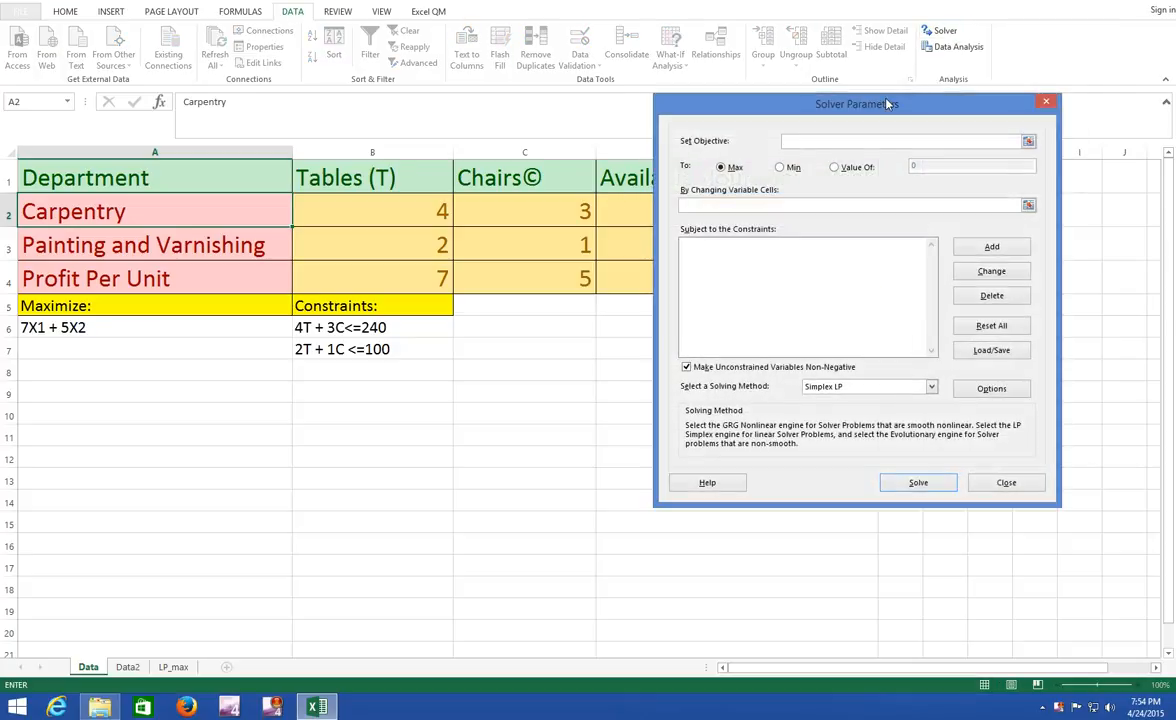
{"action": "left_click", "coordinate": [1005, 482]}
- Create an Excel QM Linear, Integer & Mixed Integer Programming maximization model titled Heard Furniture Store, with constraints named Time
{"action": "left_click", "coordinate": [434, 14]}
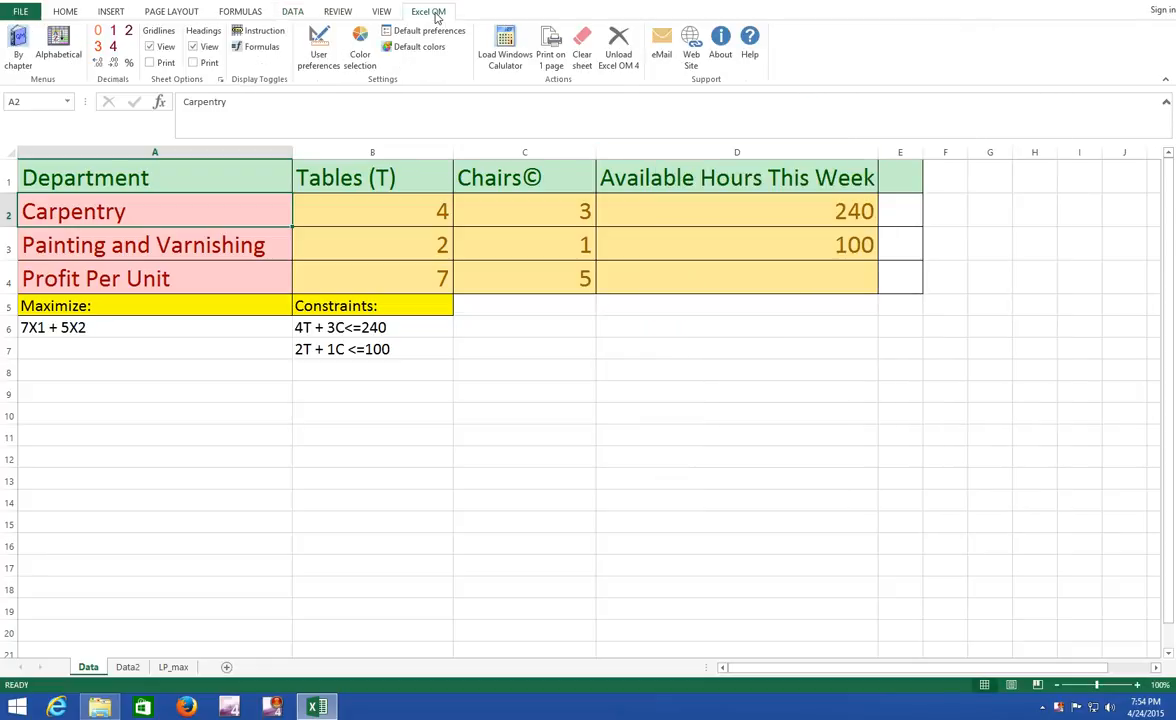
{"action": "left_click", "coordinate": [62, 38]}
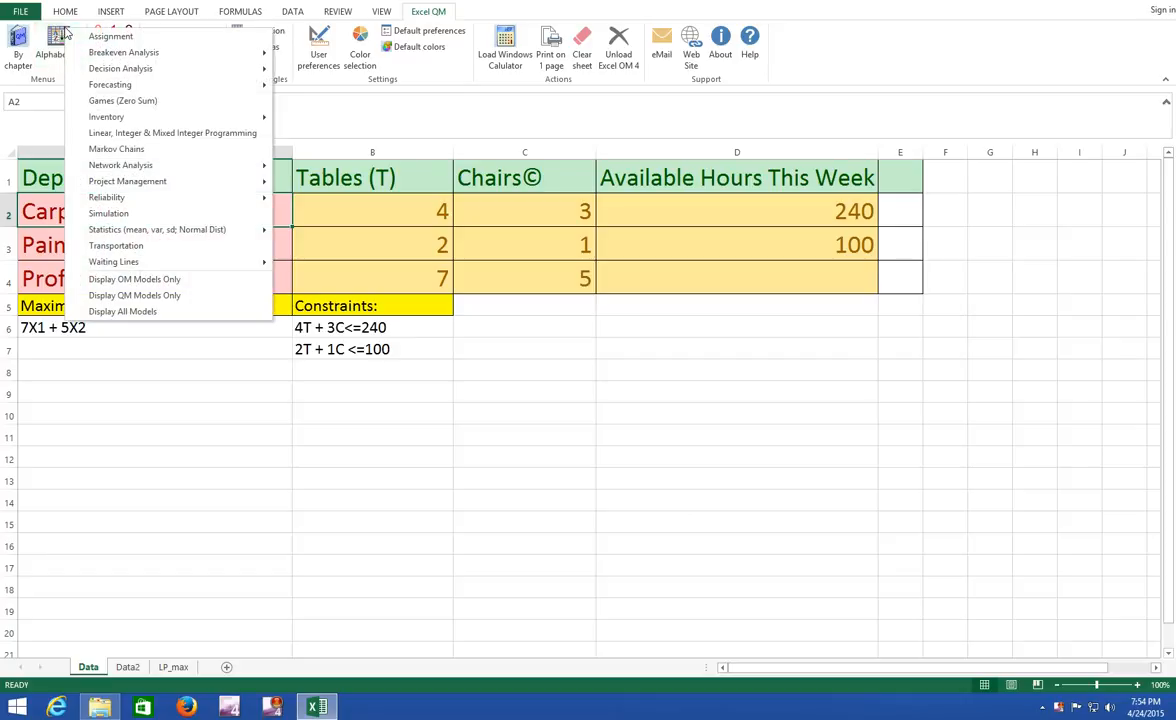
{"action": "left_click", "coordinate": [189, 136]}
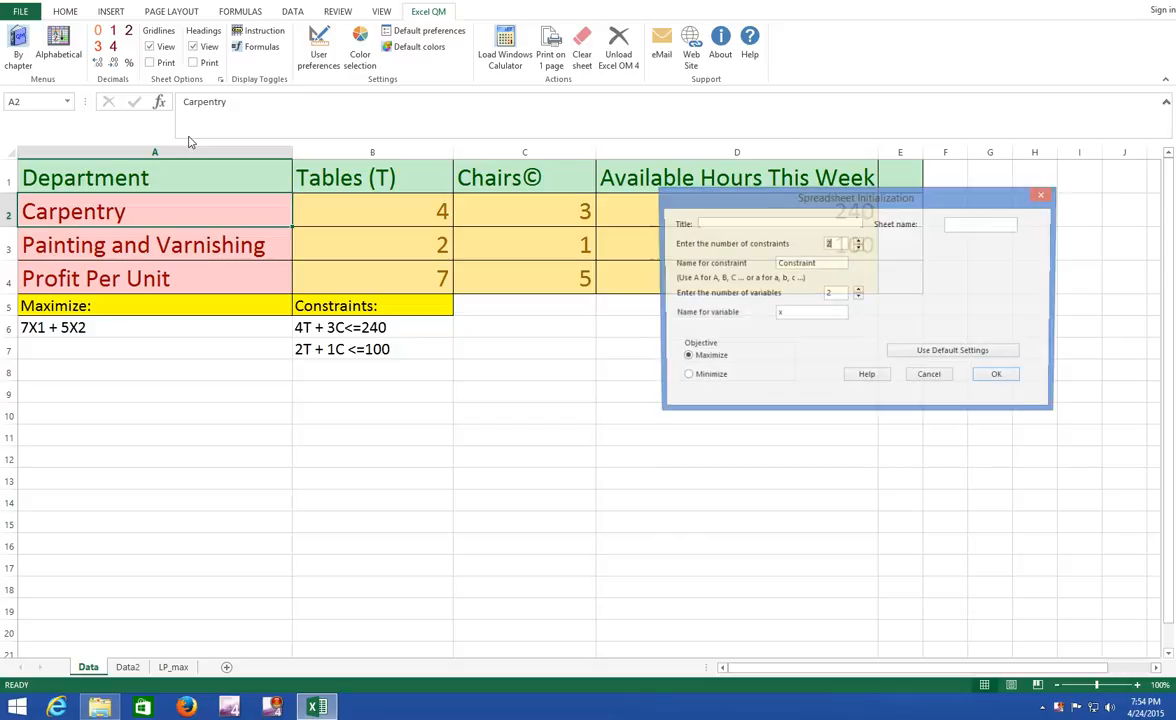
{"action": "left_click", "coordinate": [721, 225]}
{"action": "type", "text": "Heard Furniture Store"}
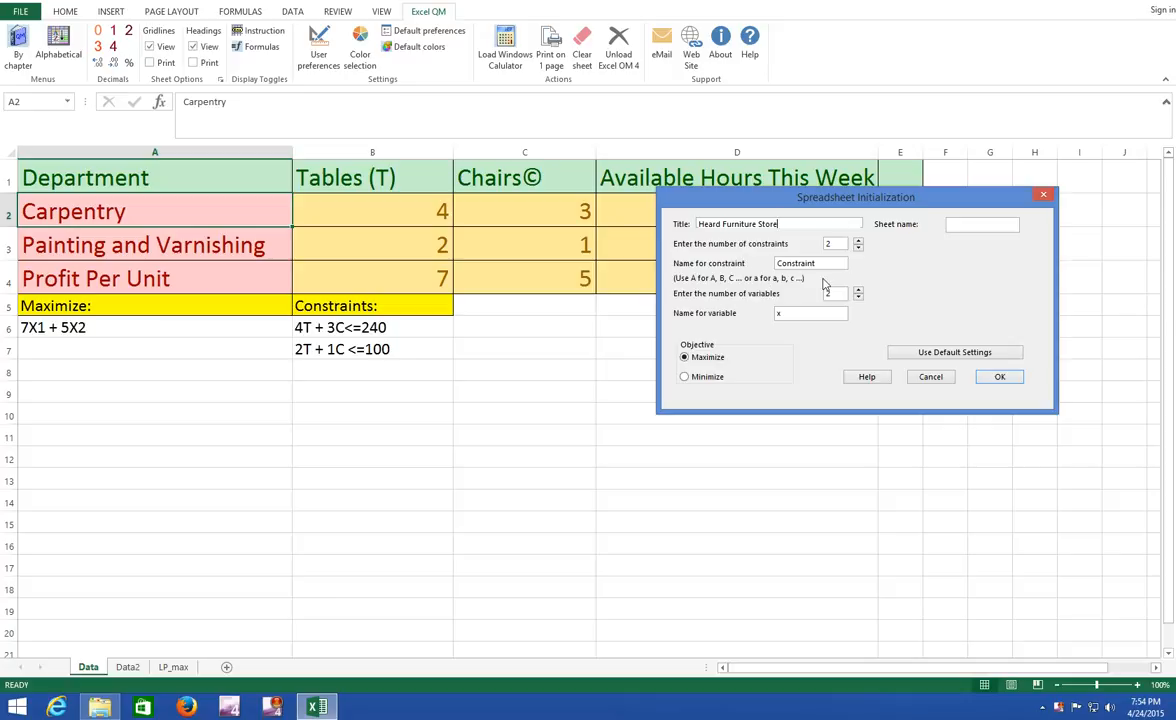
{"action": "left_click_drag", "start_coordinate": [820, 263], "coordinate": [749, 270]}
{"action": "type", "text": "Time"}
{"action": "left_click", "coordinate": [1003, 378]}
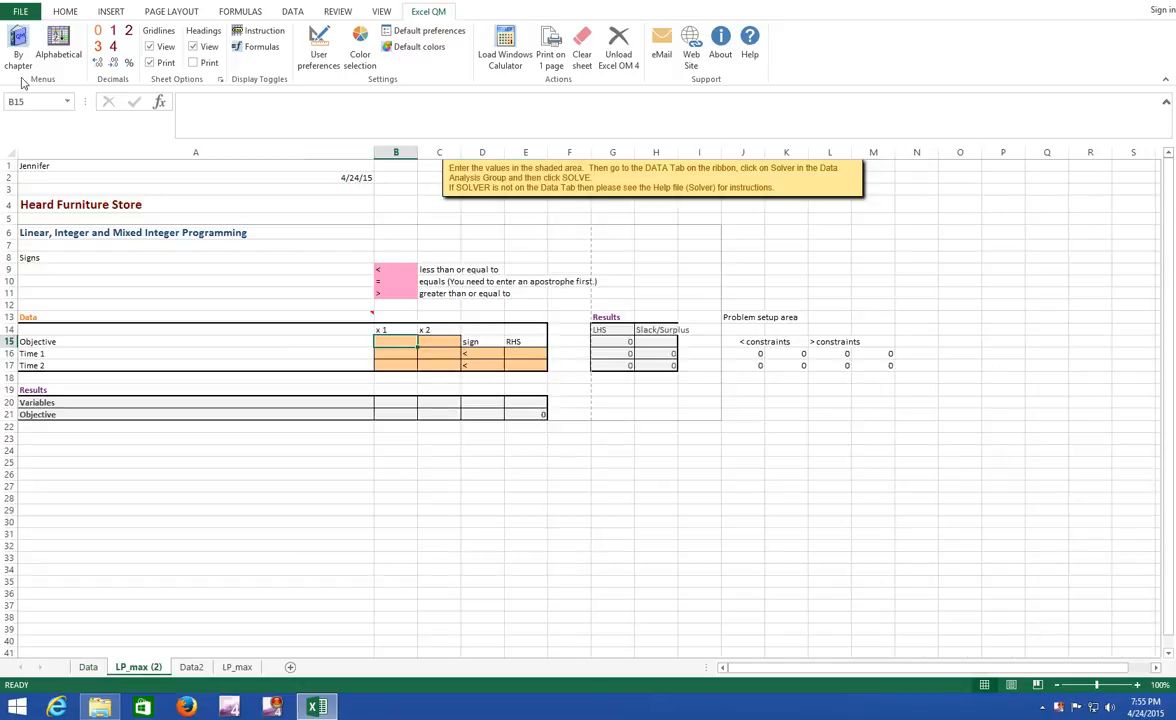
- Set the font size of the entire new LP model sheet to 18
{"action": "left_click", "coordinate": [9, 151]}
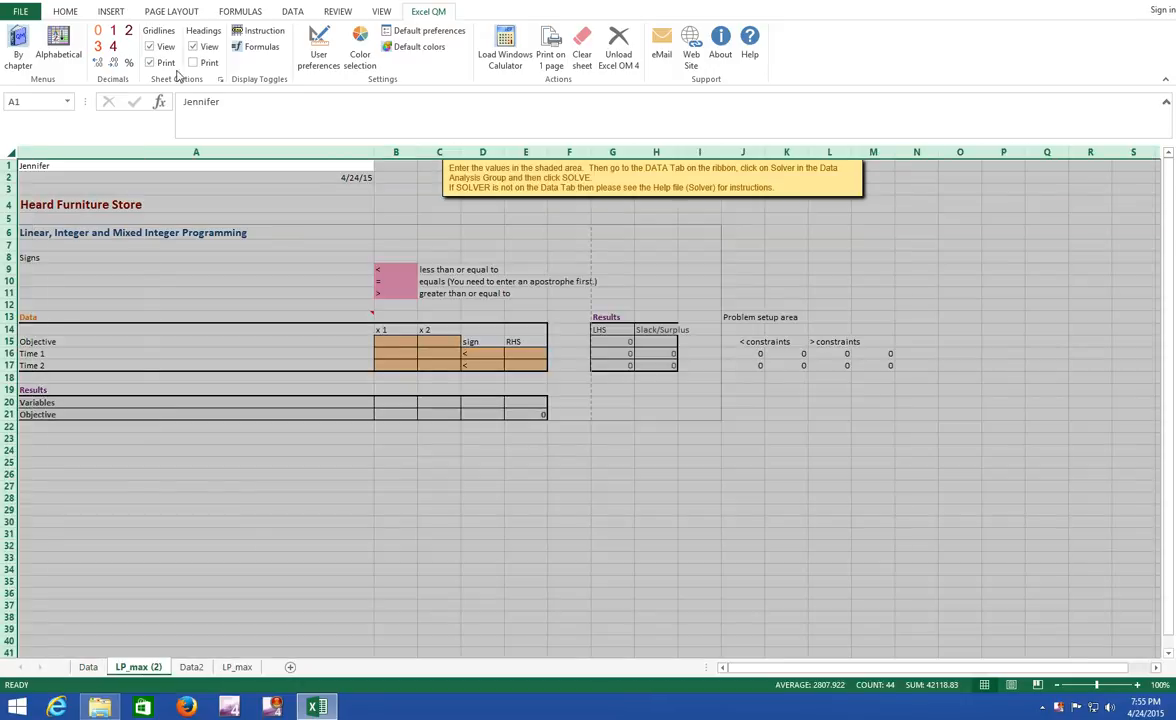
{"action": "left_click", "coordinate": [68, 12]}
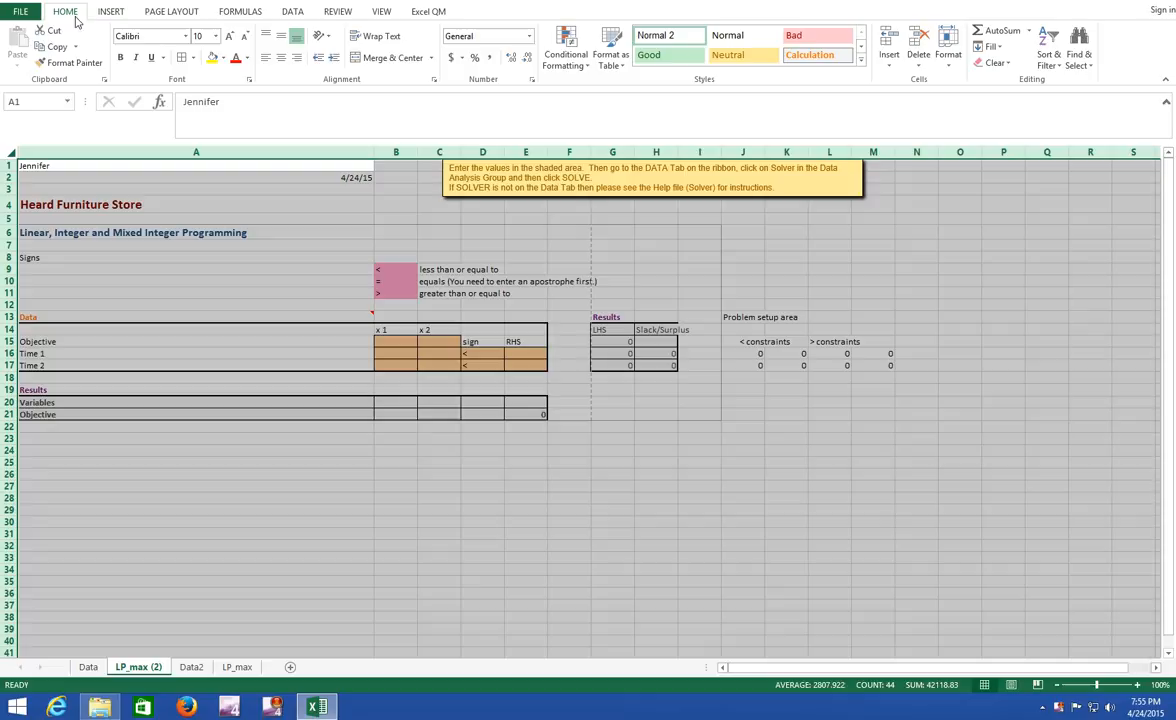
{"action": "left_click", "coordinate": [215, 40]}
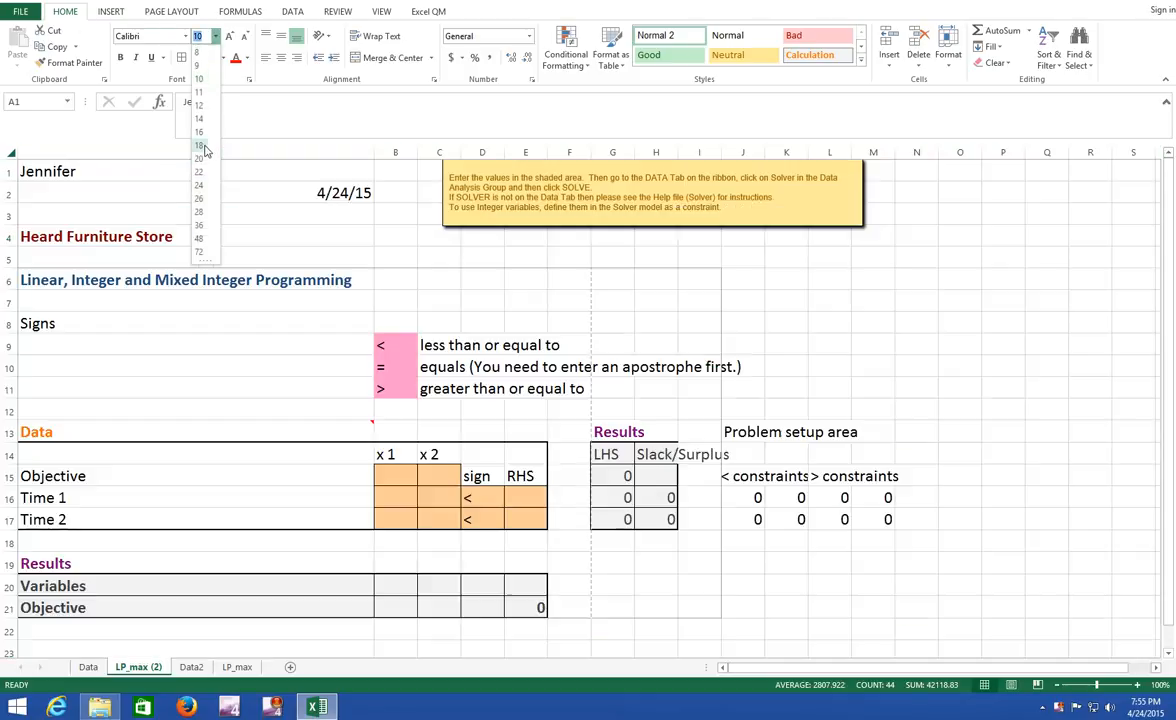
{"action": "left_click", "coordinate": [203, 146]}
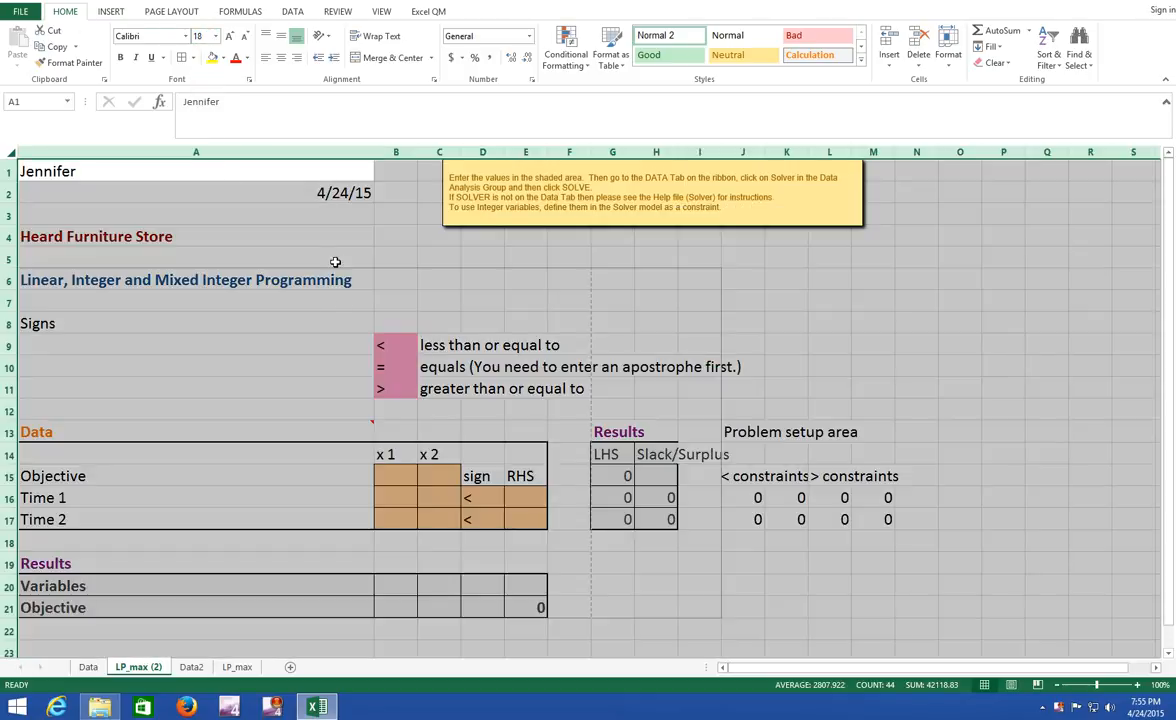
{"action": "left_click", "coordinate": [319, 327]}
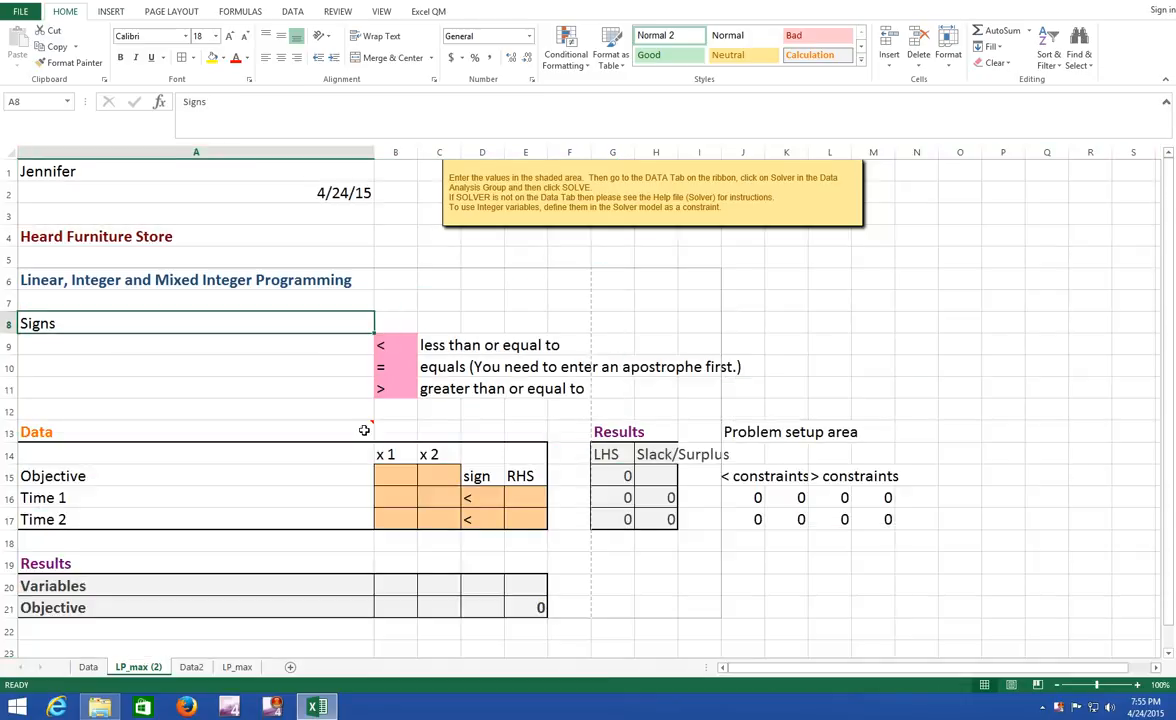
- Enter the objective coefficients 7 for x 1 and 5 for x 2 in the model's Data table
{"action": "left_click", "coordinate": [396, 477]}
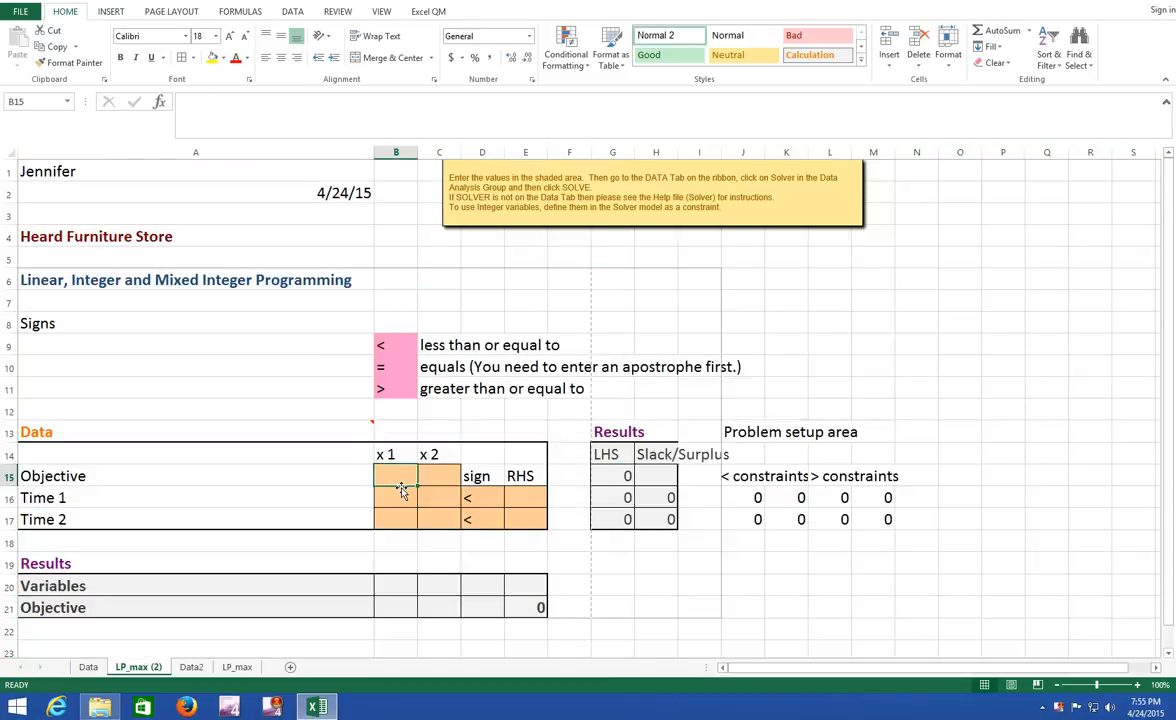
{"action": "type", "text": "7"}
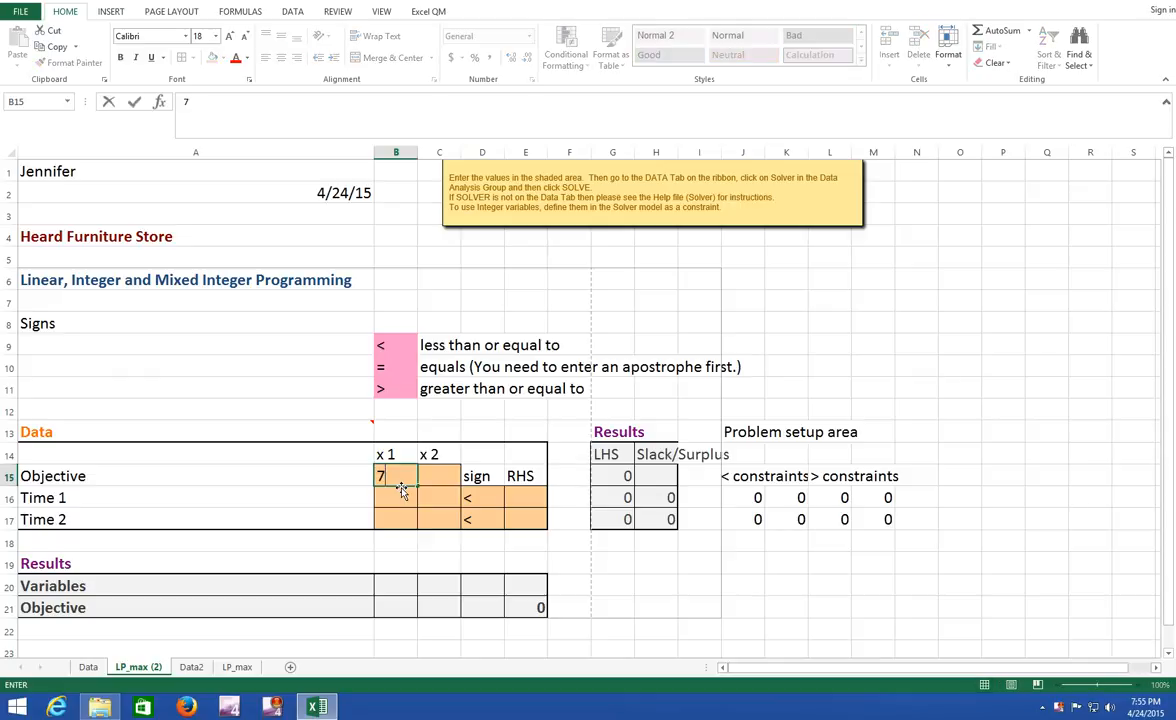
{"action": "key", "text": "Tab"}
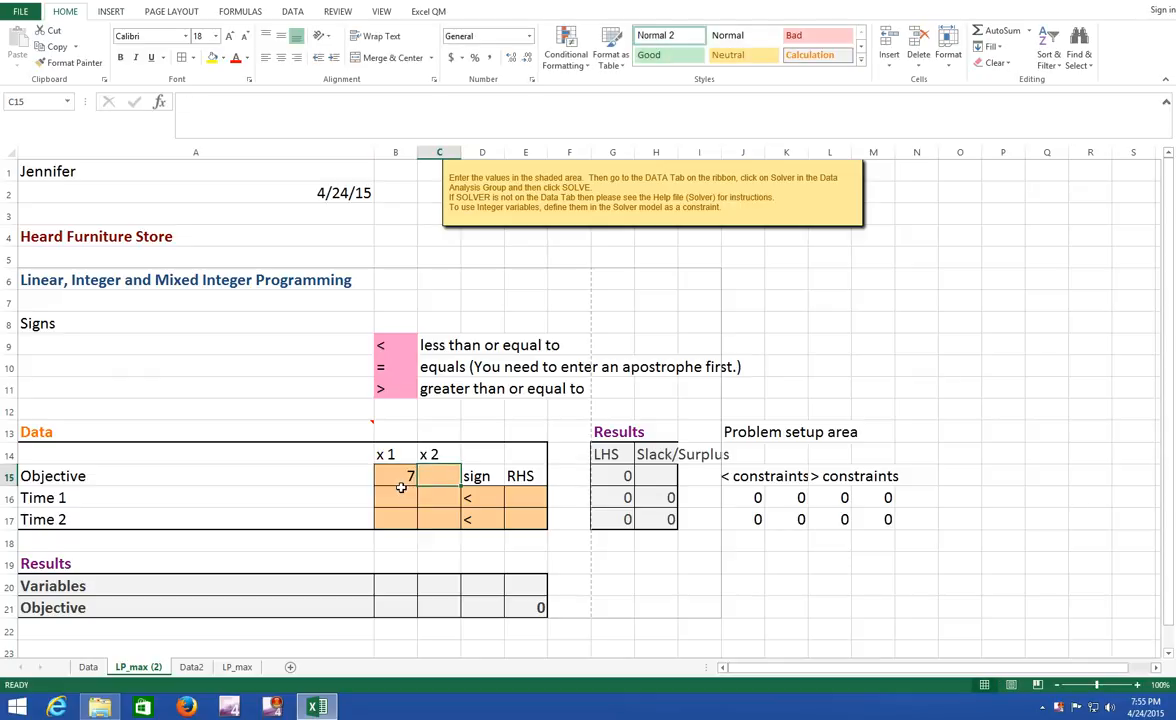
{"action": "type", "text": "5"}
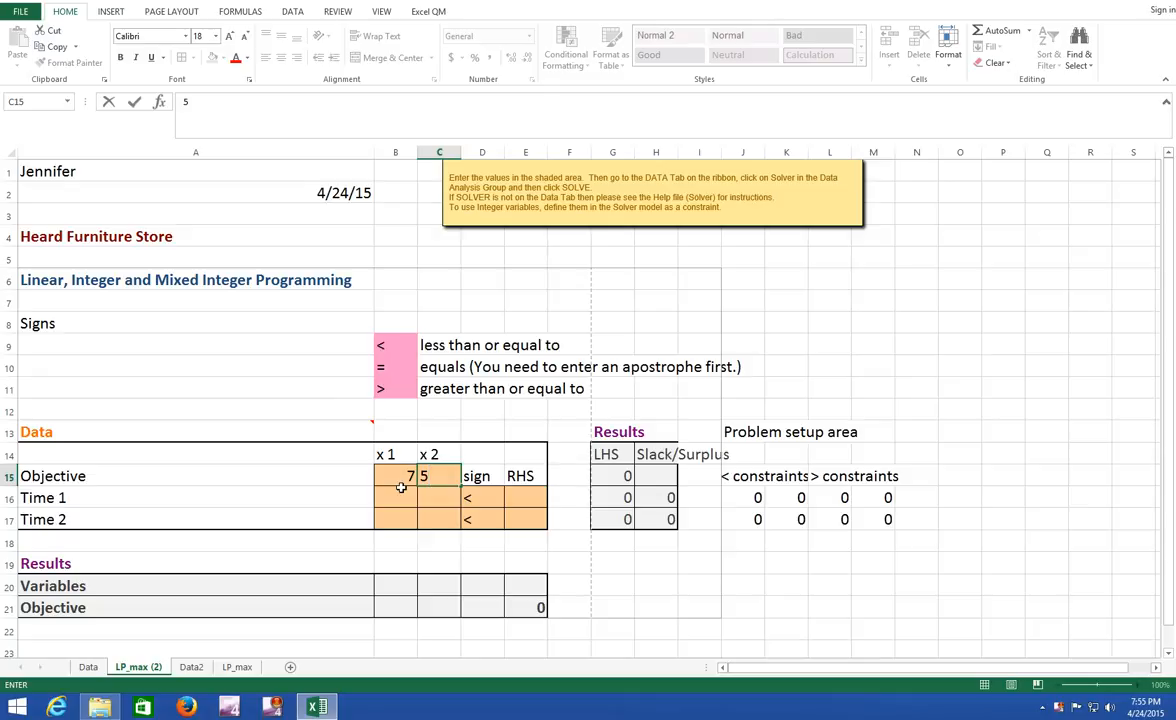
{"action": "key", "text": "Up"}
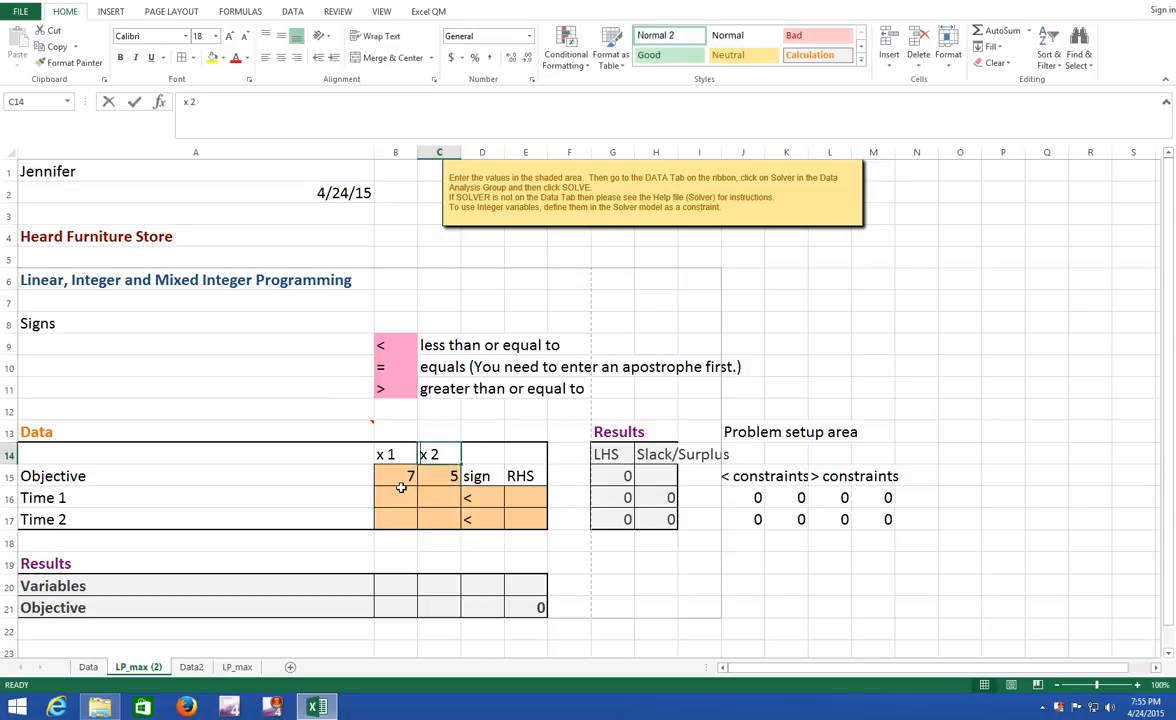
- Rename the variable headers in the Data table, x 1 as Table and x 2 as Chair
{"action": "type", "text": "Chair"}
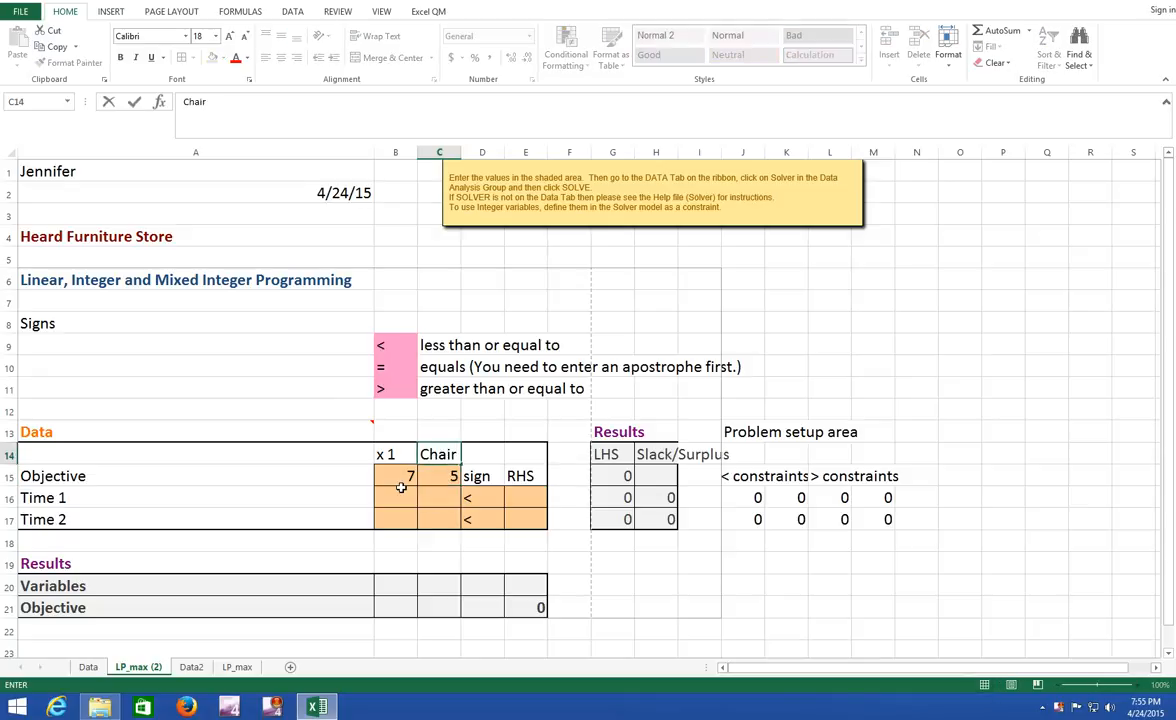
{"action": "key", "text": "Left"}
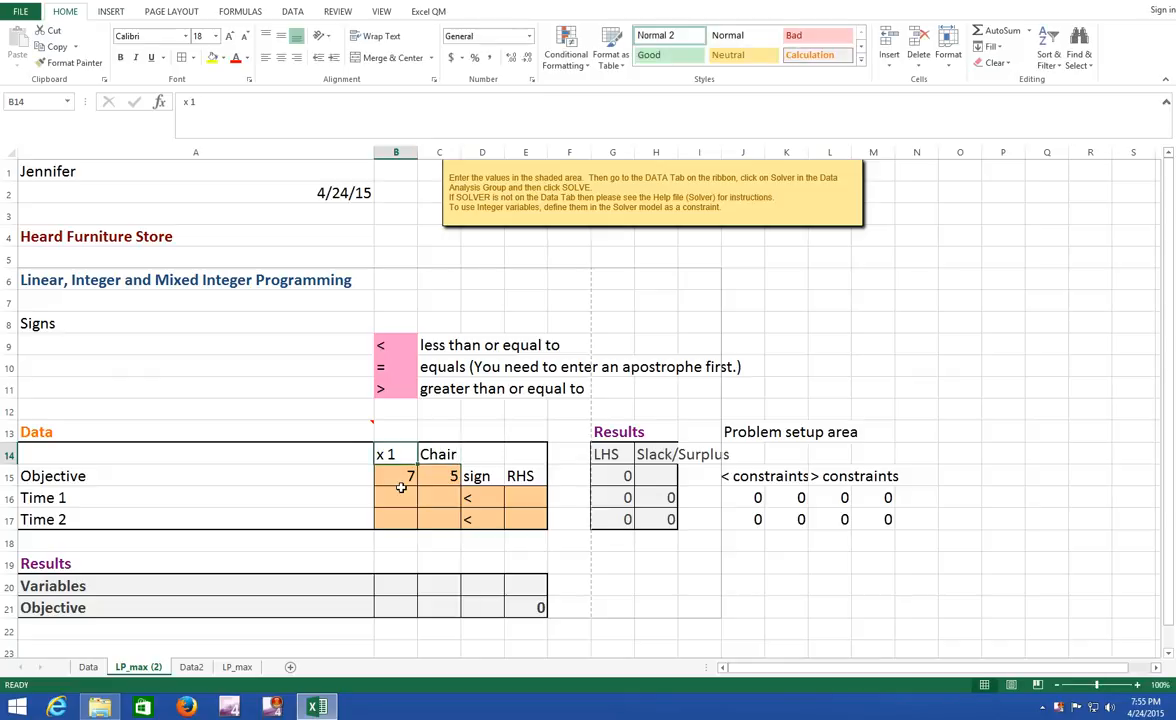
{"action": "type", "text": "Tabl"}
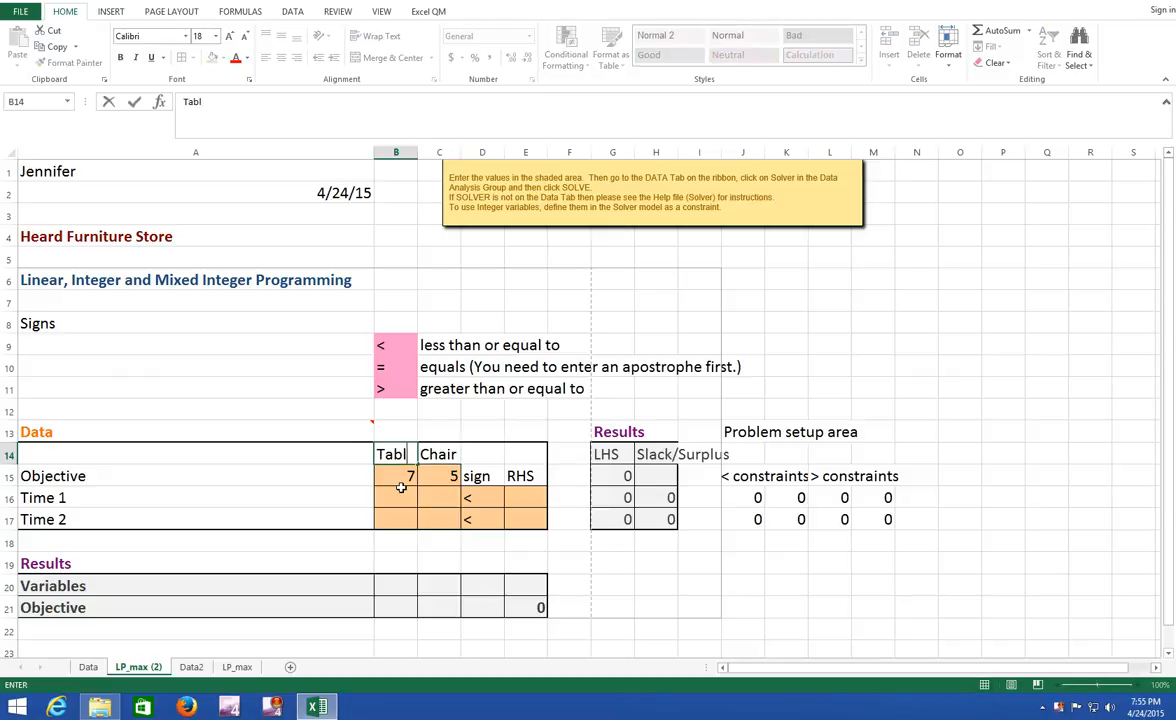
{"action": "type", "text": "e"}
{"action": "key", "text": "Return"}
{"action": "key", "text": "Return"}
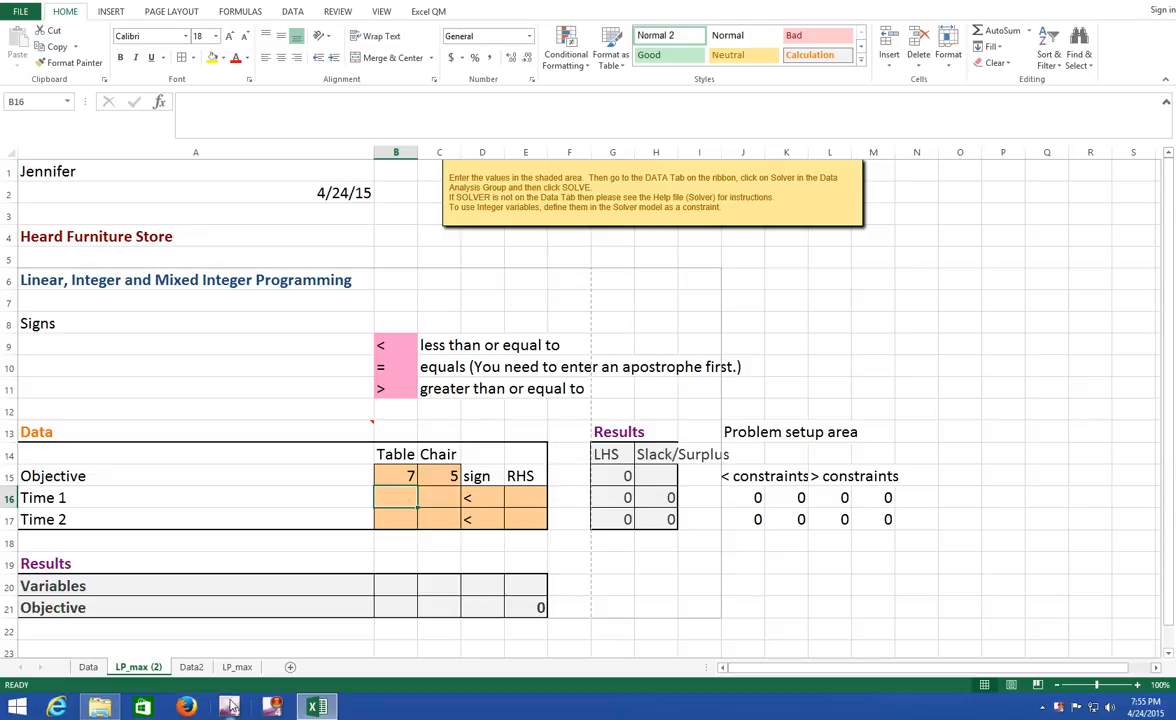
- Fill the Time 1 row with the carpentry constraint from the Data sheet: 4 for Table, 3 for Chair and 240 as RHS
{"action": "left_click", "coordinate": [89, 667]}
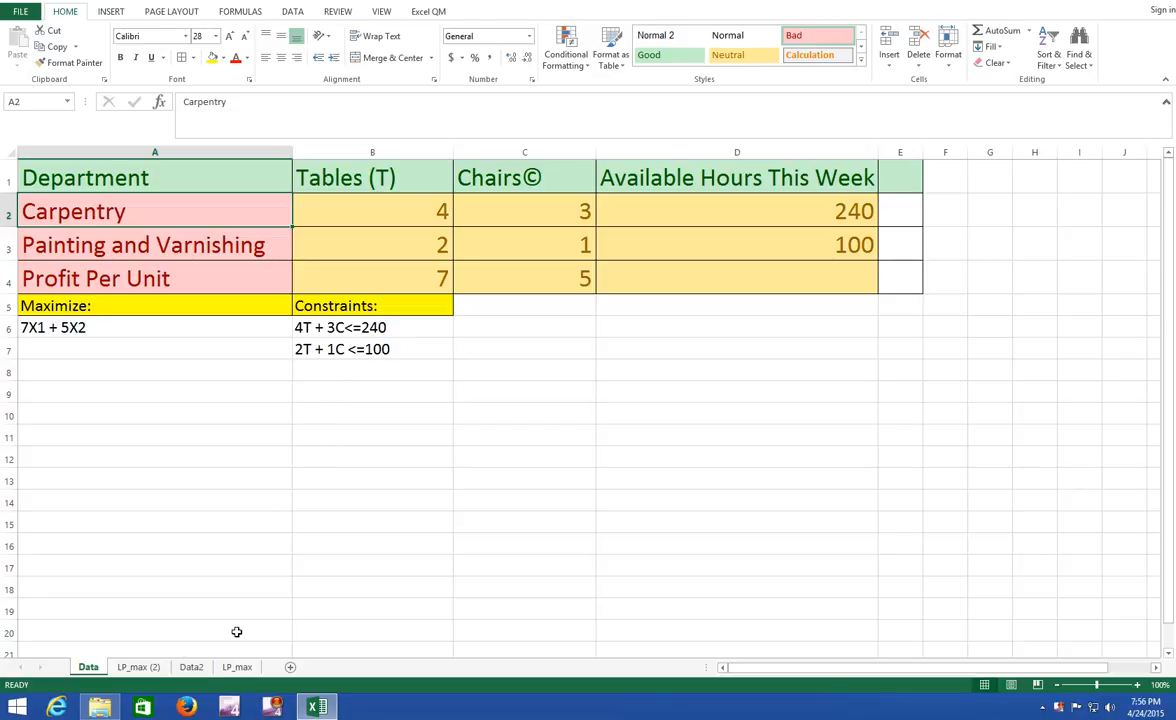
{"action": "left_click", "coordinate": [137, 667]}
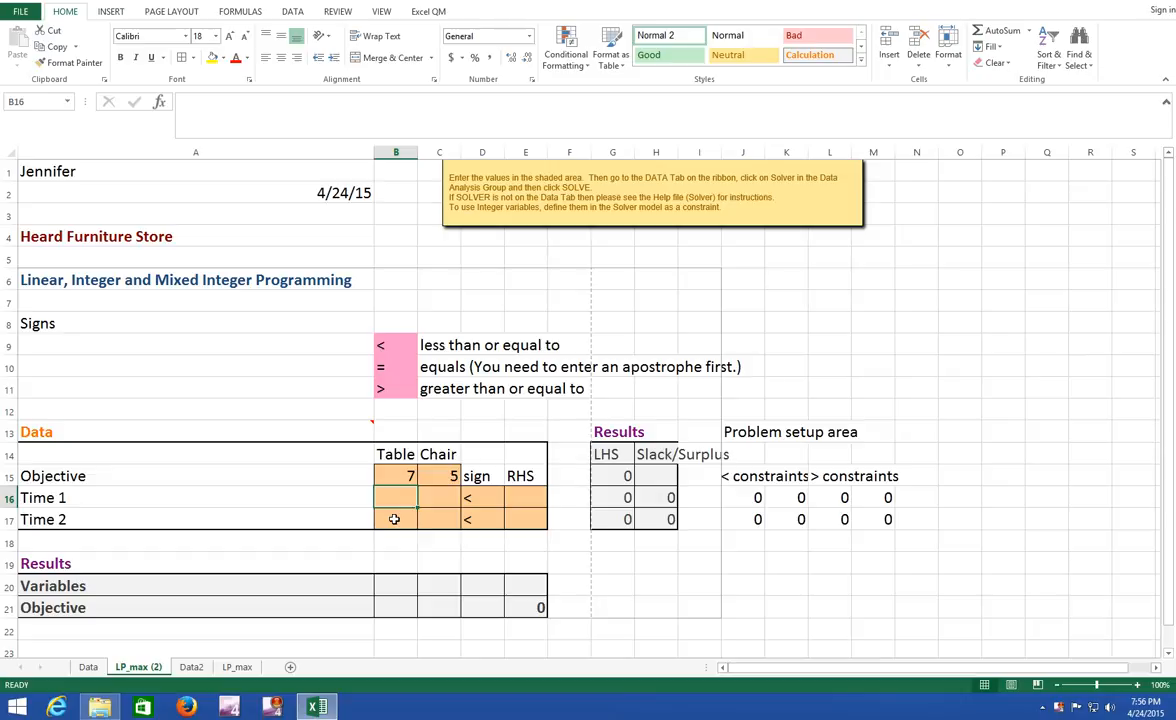
{"action": "type", "text": "4"}
{"action": "key", "text": "Tab"}
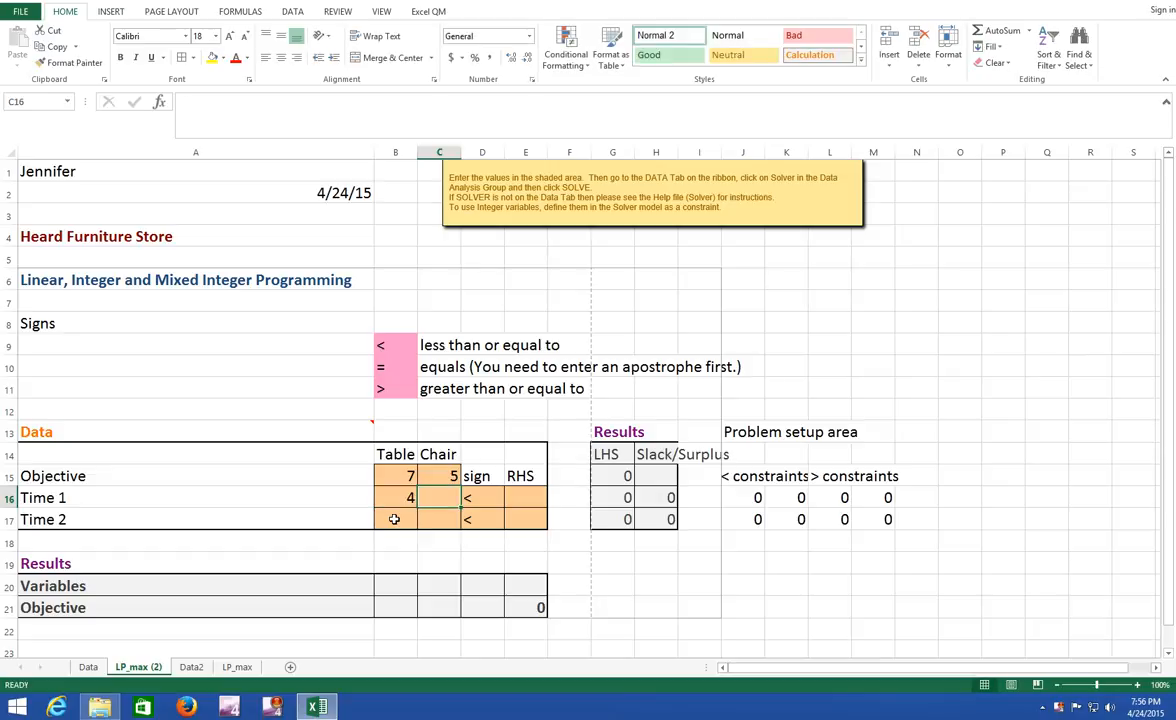
{"action": "type", "text": "3"}
{"action": "key", "text": "Tab"}
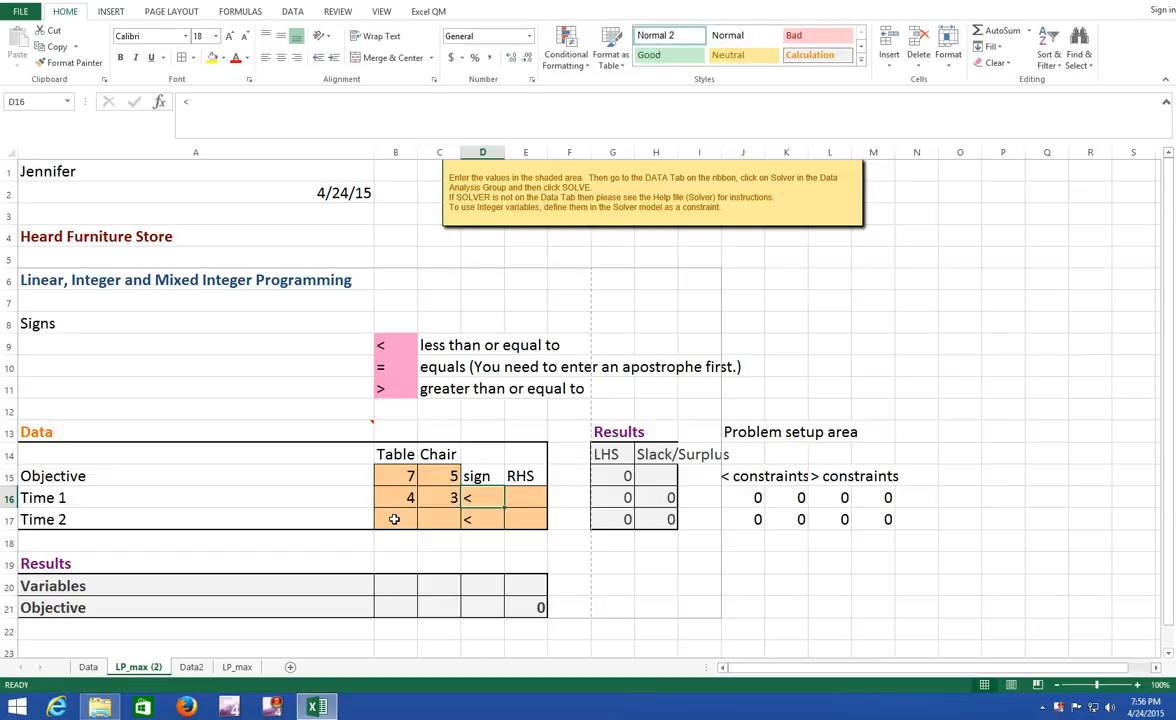
{"action": "key", "text": "Tab"}
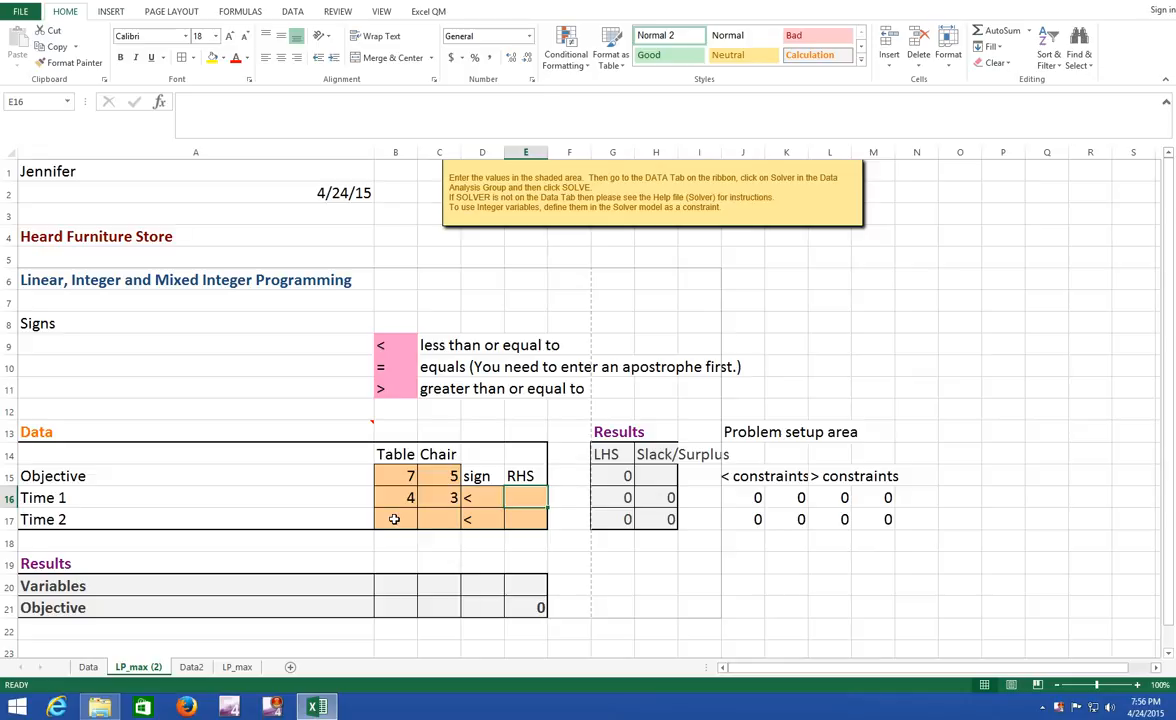
{"action": "type", "text": "240"}
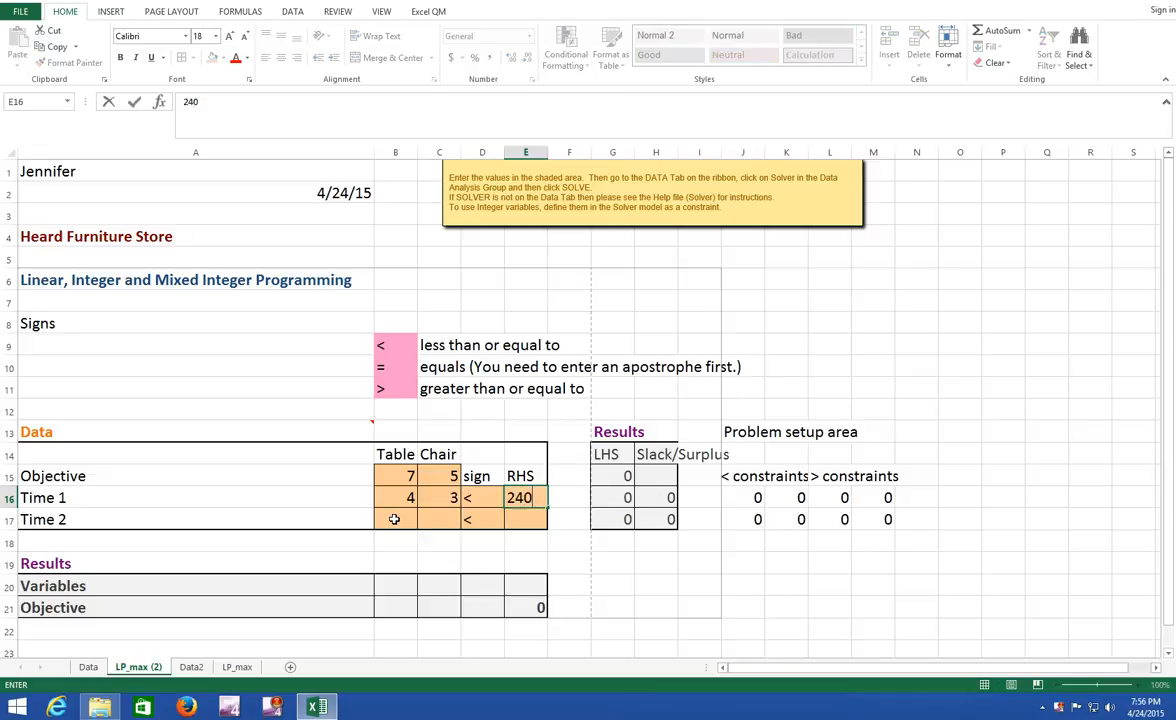
{"action": "key", "text": "Return"}
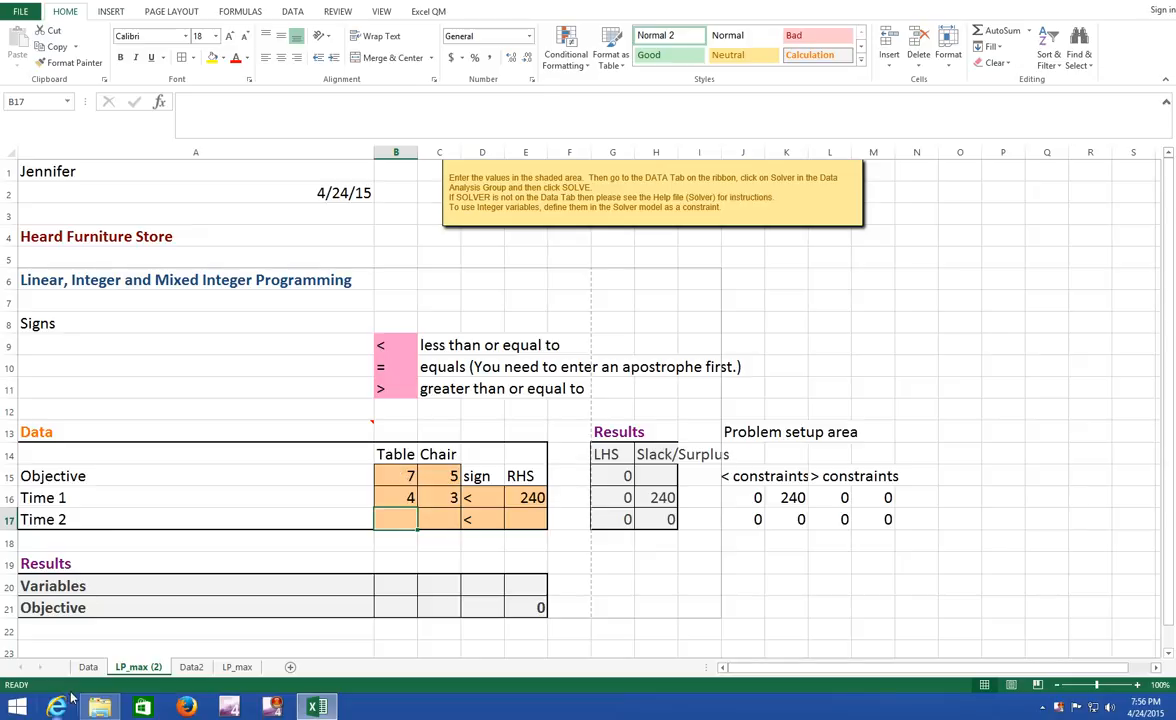
- Fill the Time 2 row with the painting and varnishing constraint from the Data sheet: 2 for Table, 1 for Chair and 100 as RHS
{"action": "left_click", "coordinate": [88, 667]}
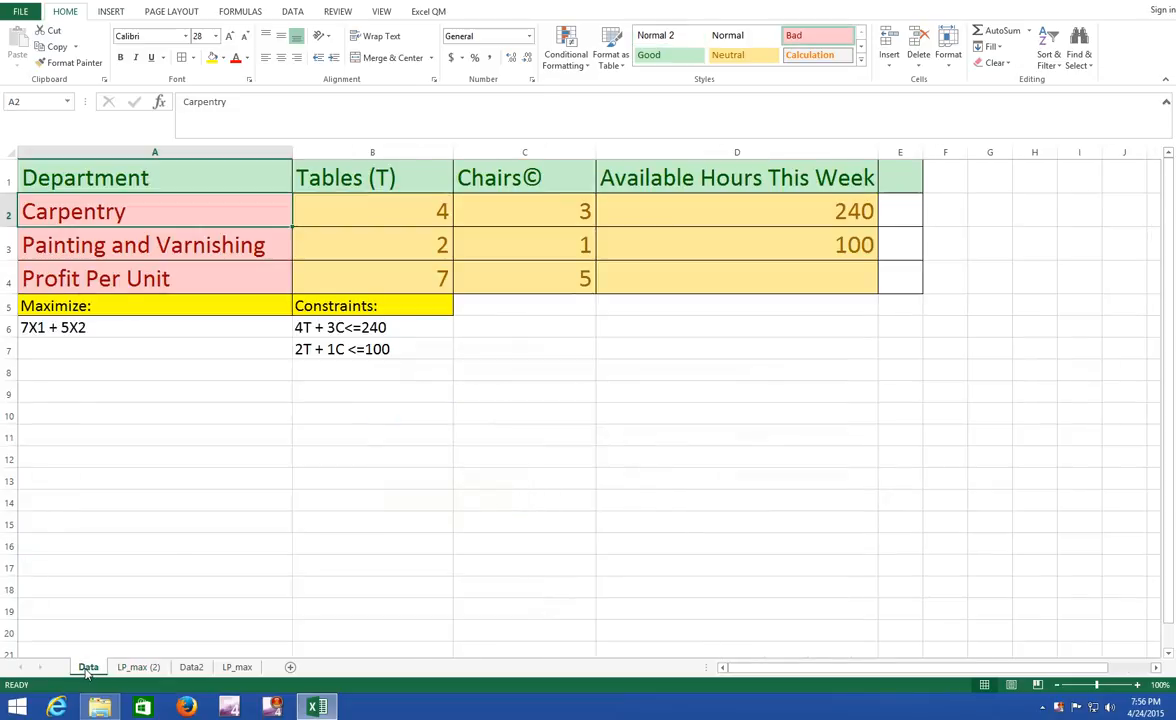
{"action": "left_click", "coordinate": [139, 667]}
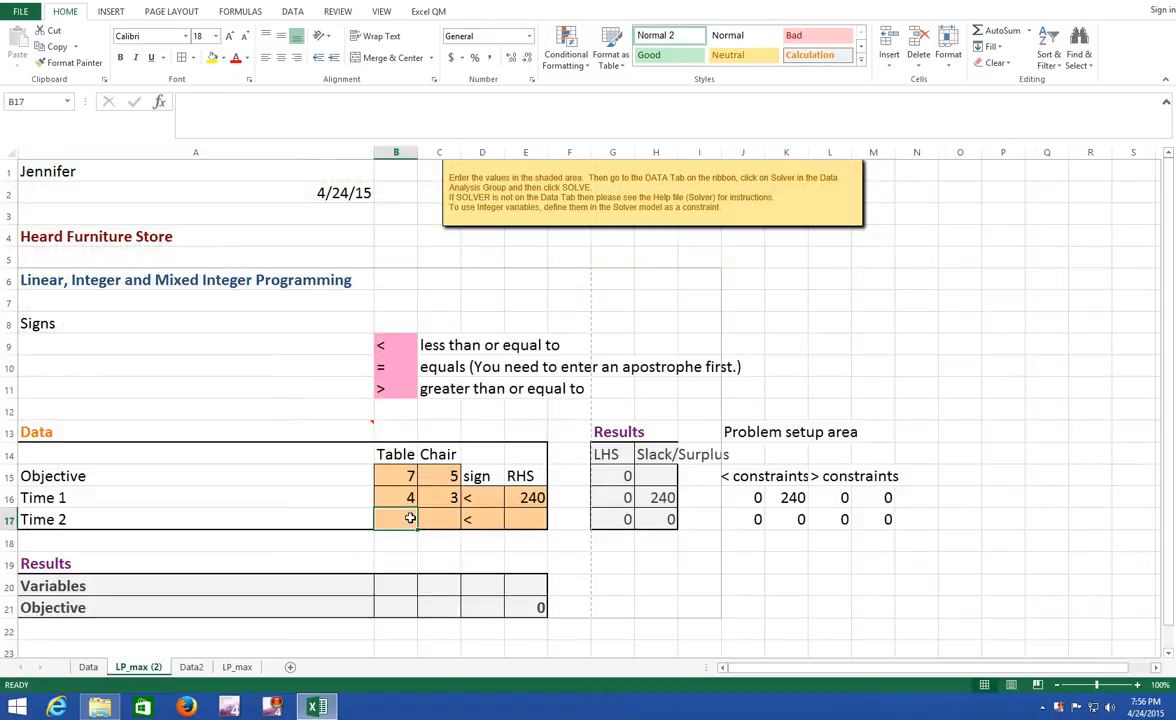
{"action": "type", "text": "2"}
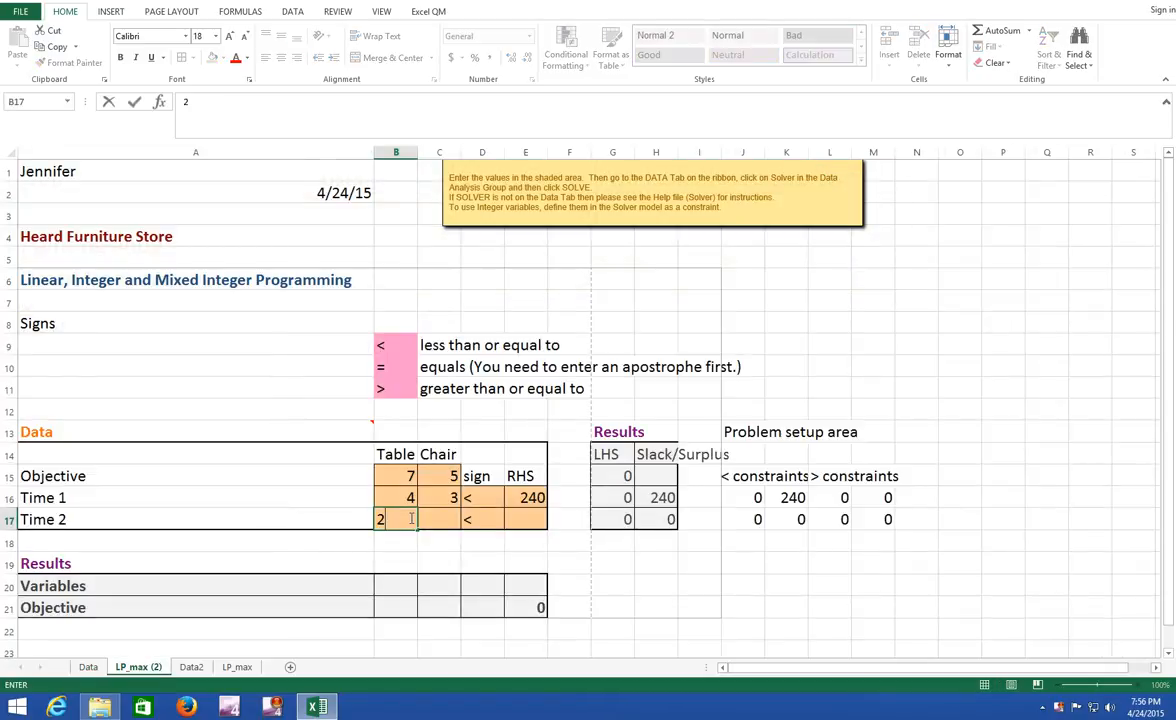
{"action": "key", "text": "Tab"}
{"action": "type", "text": "1"}
{"action": "key", "text": "Tab"}
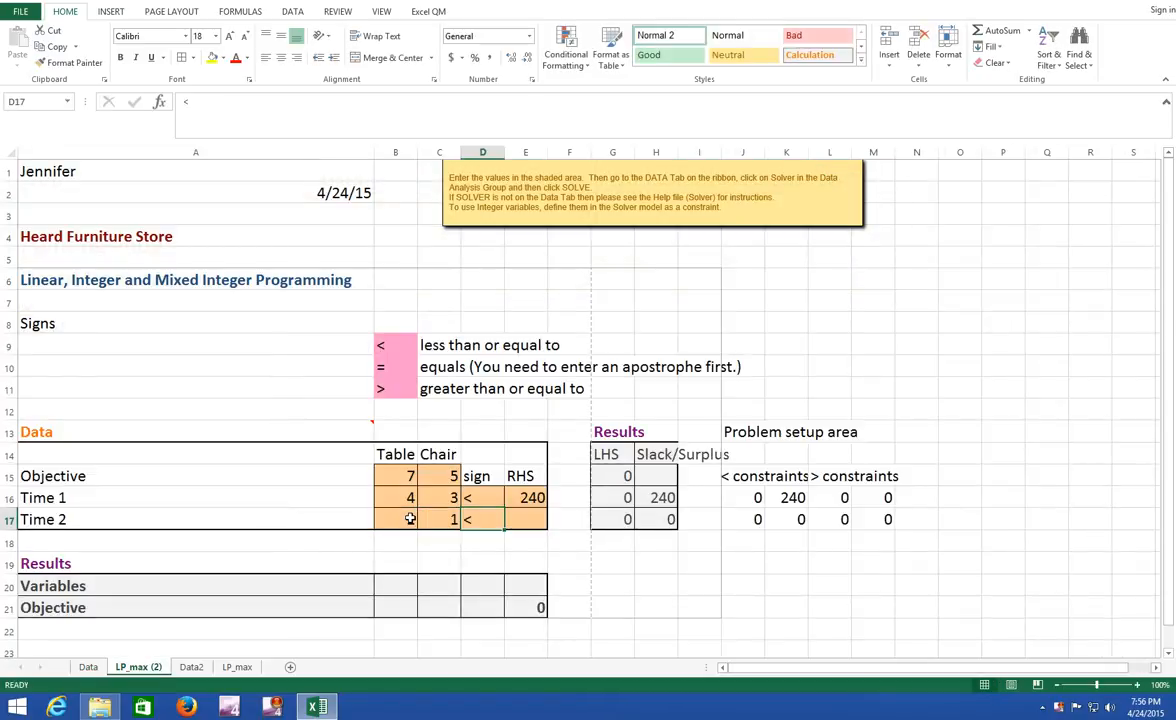
{"action": "key", "text": "Tab"}
{"action": "type", "text": "100"}
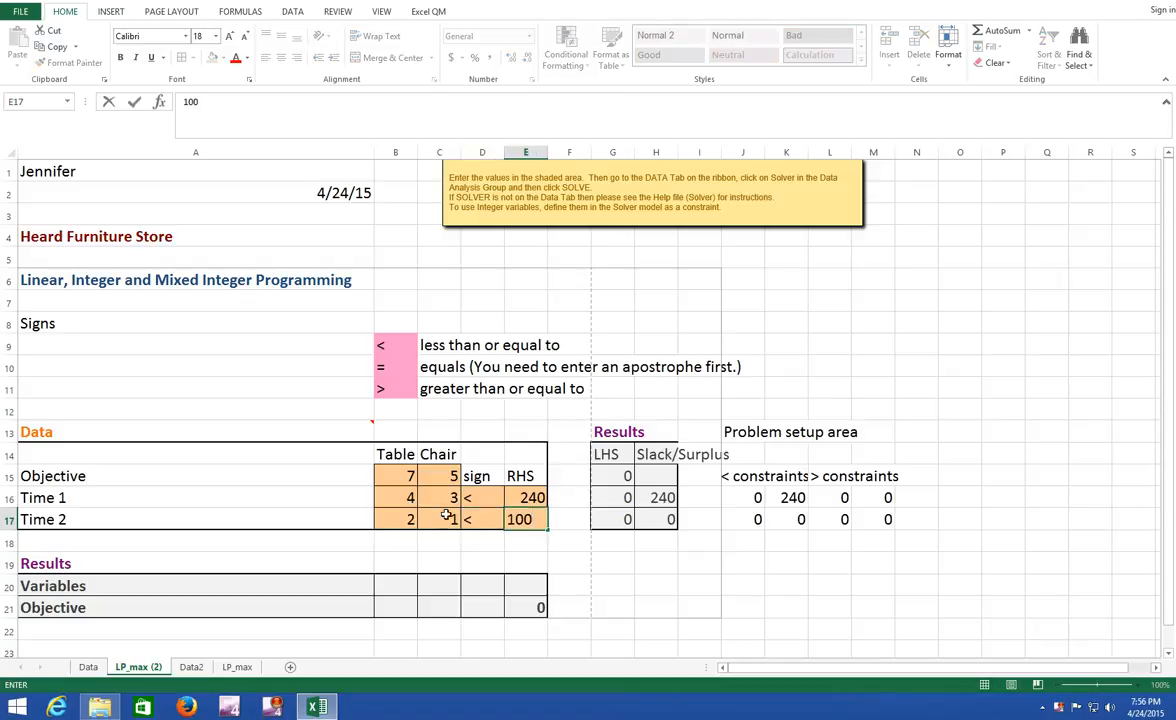
{"action": "left_click", "coordinate": [512, 553]}
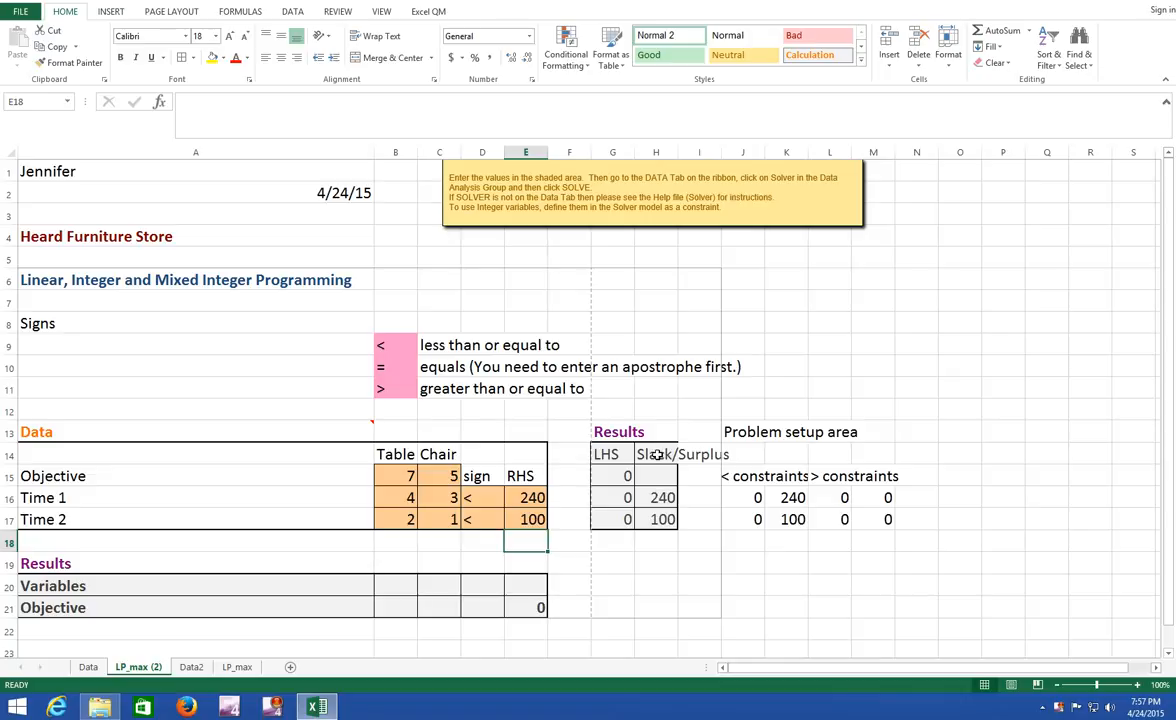
- Solve the model in Solver using the Simplex LP method and keep the Solver solution
{"action": "left_click", "coordinate": [668, 520]}
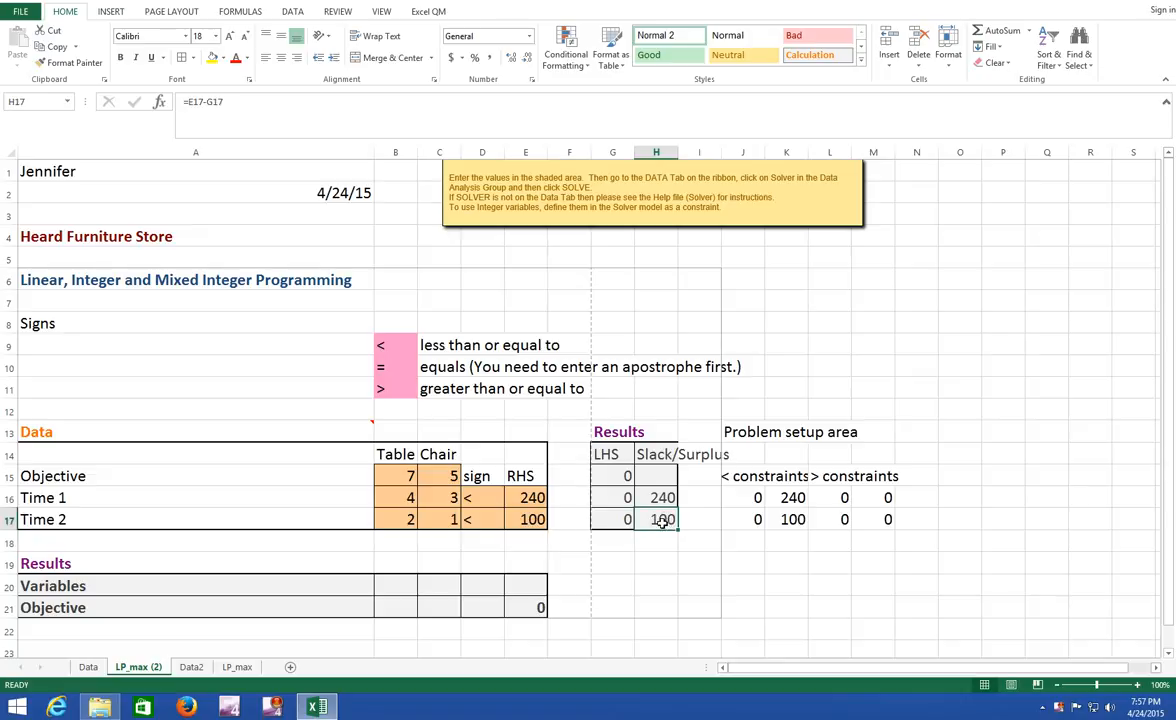
{"action": "left_click", "coordinate": [294, 12]}
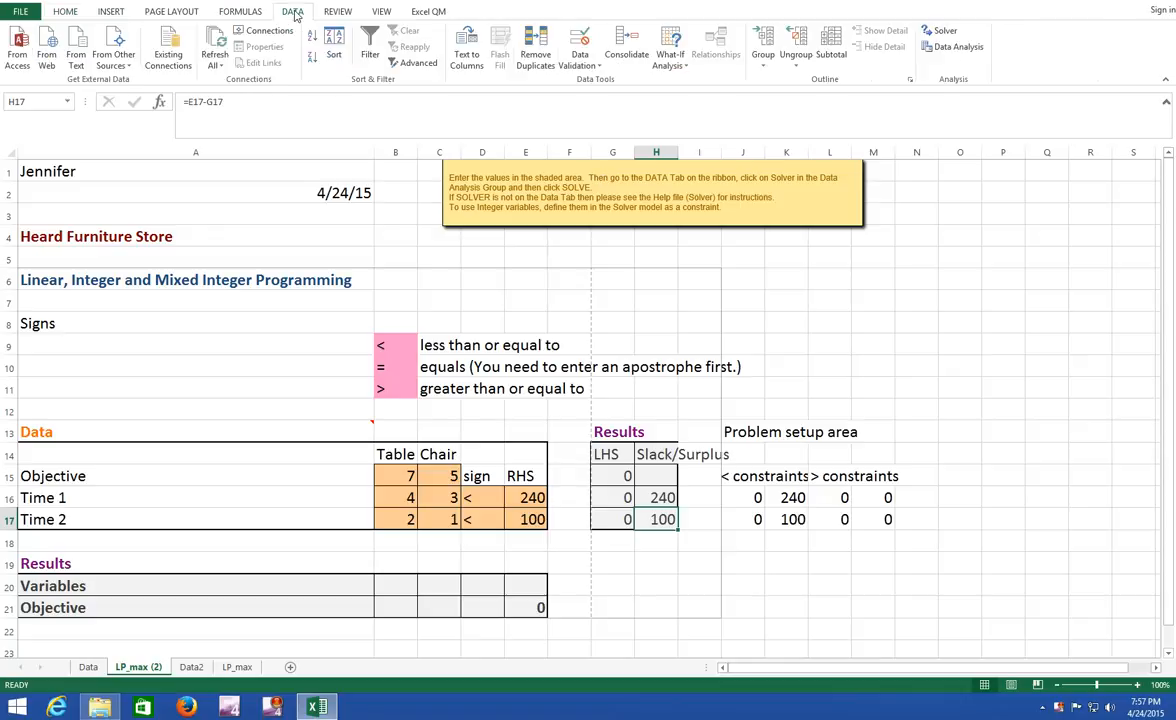
{"action": "left_click", "coordinate": [945, 32]}
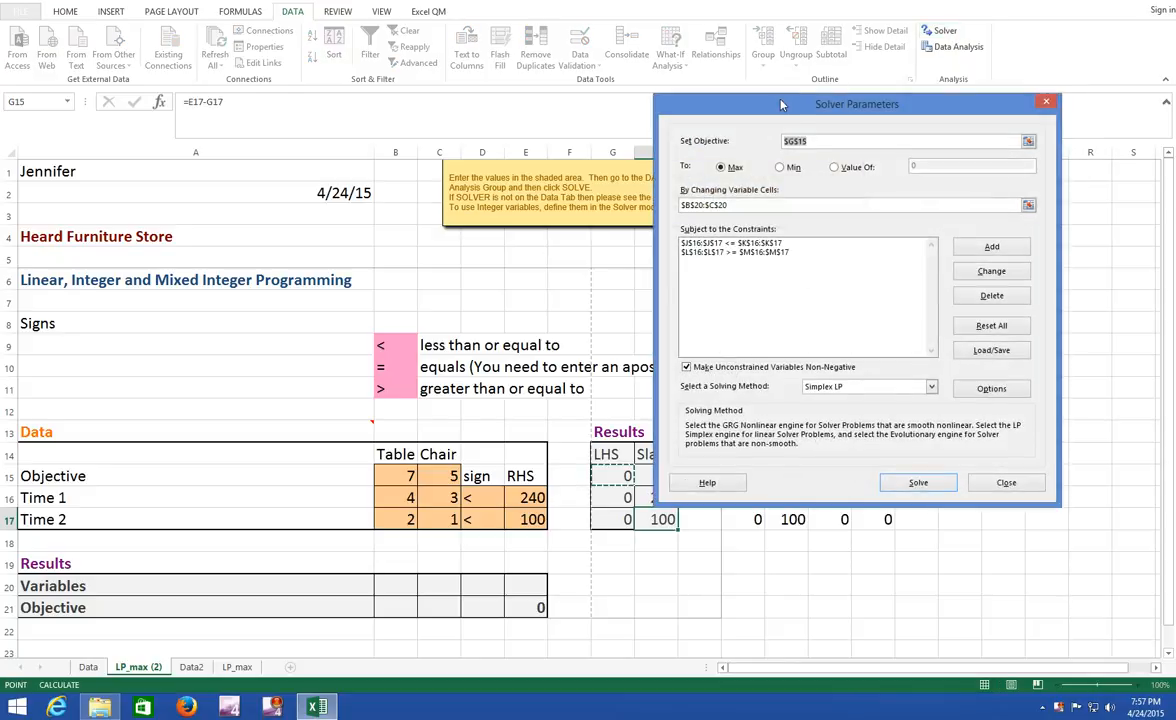
{"action": "left_click_drag", "start_coordinate": [785, 111], "coordinate": [228, 86]}
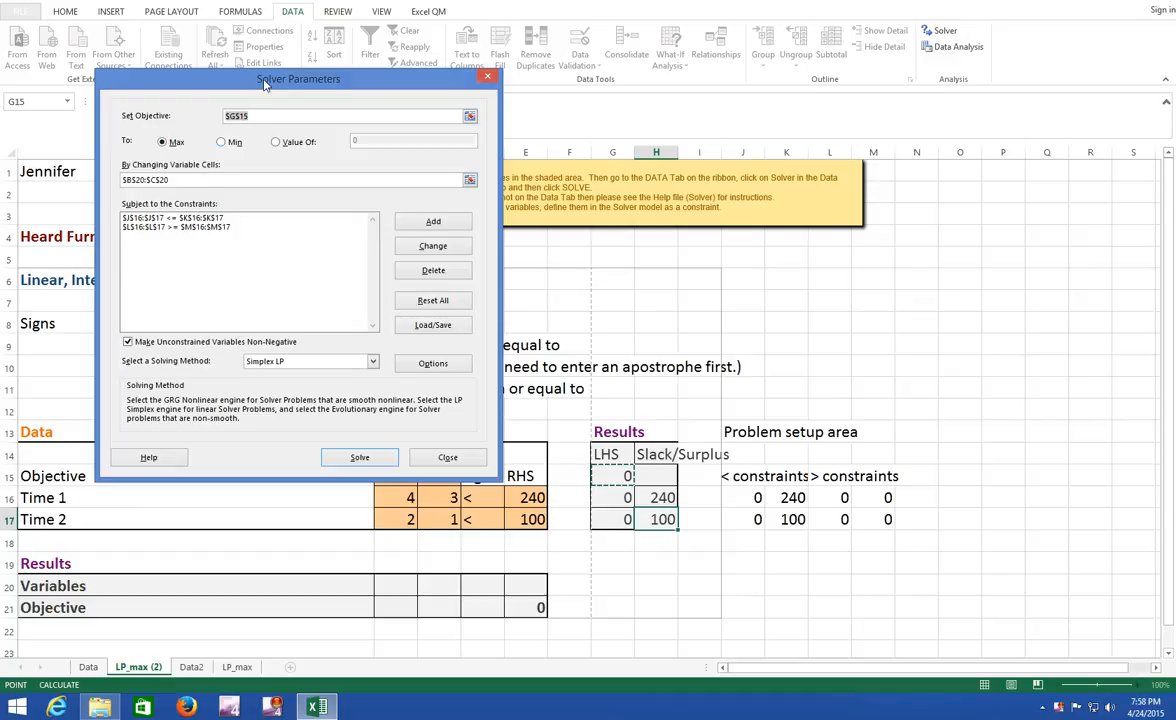
{"action": "left_click_drag", "start_coordinate": [265, 85], "coordinate": [362, 37]}
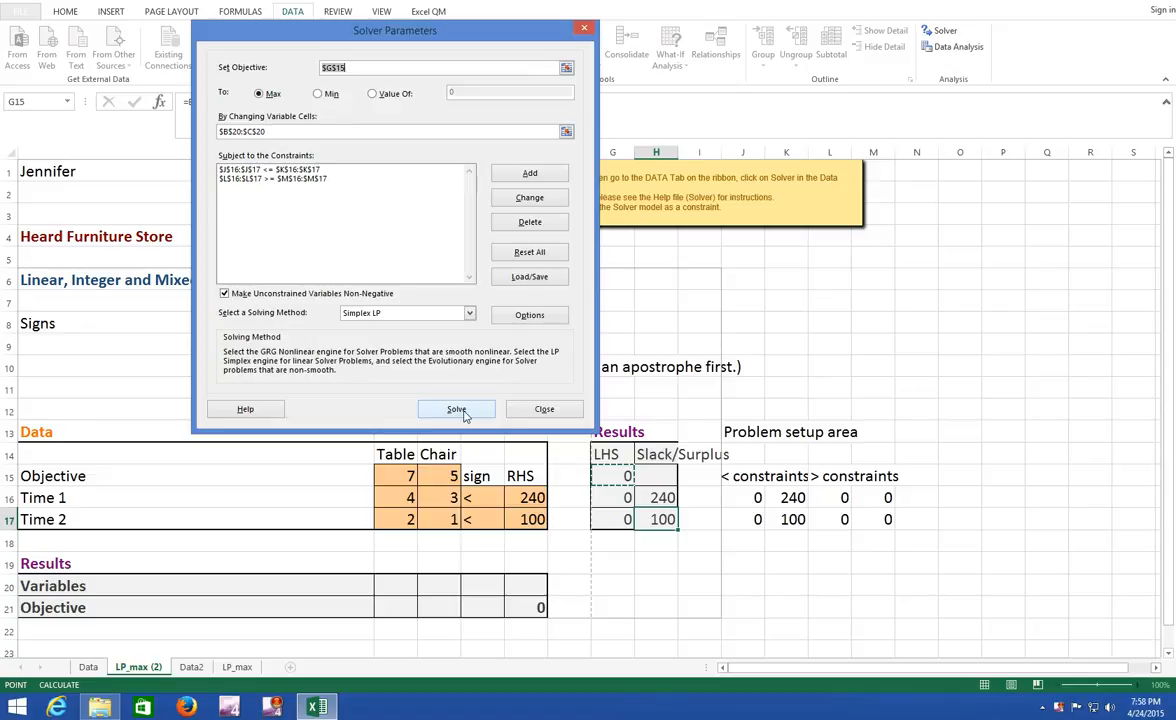
{"action": "left_click", "coordinate": [432, 313]}
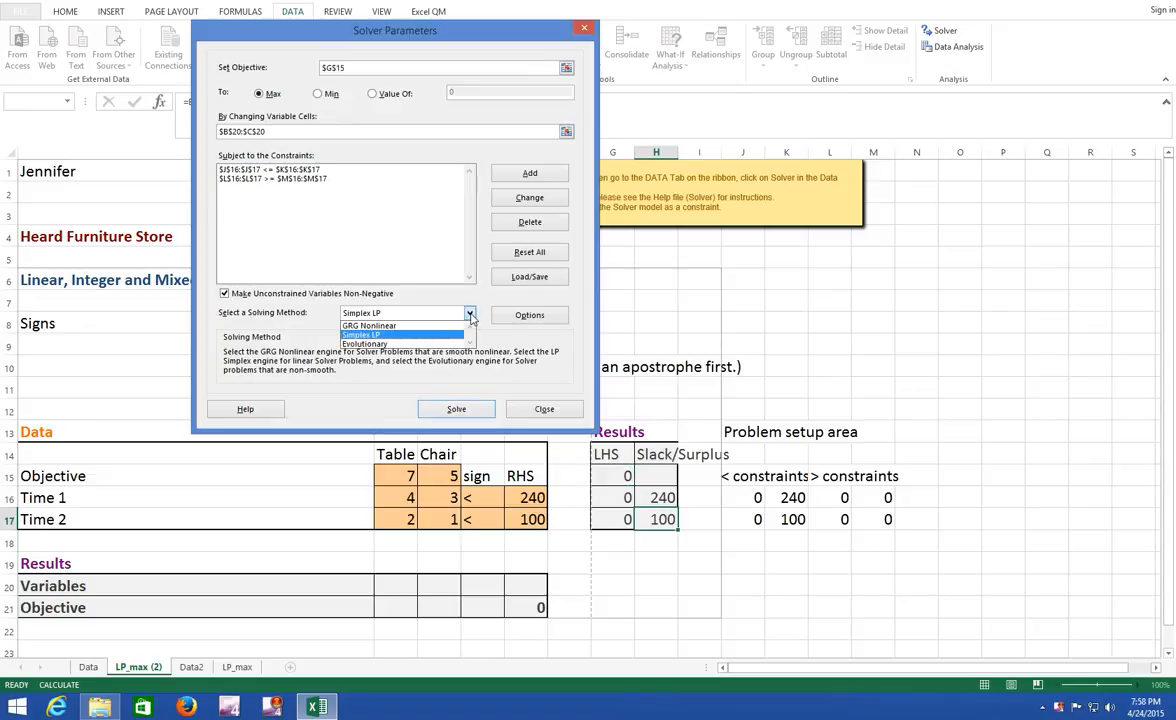
{"action": "left_click", "coordinate": [446, 341]}
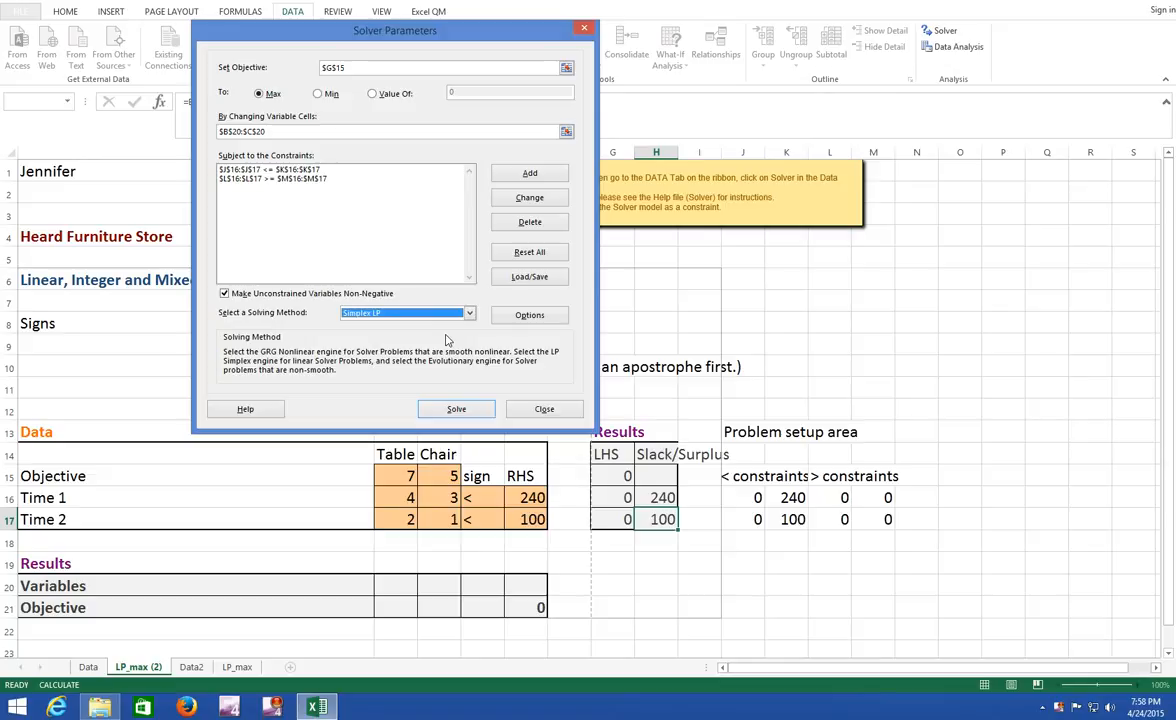
{"action": "left_click", "coordinate": [456, 409]}
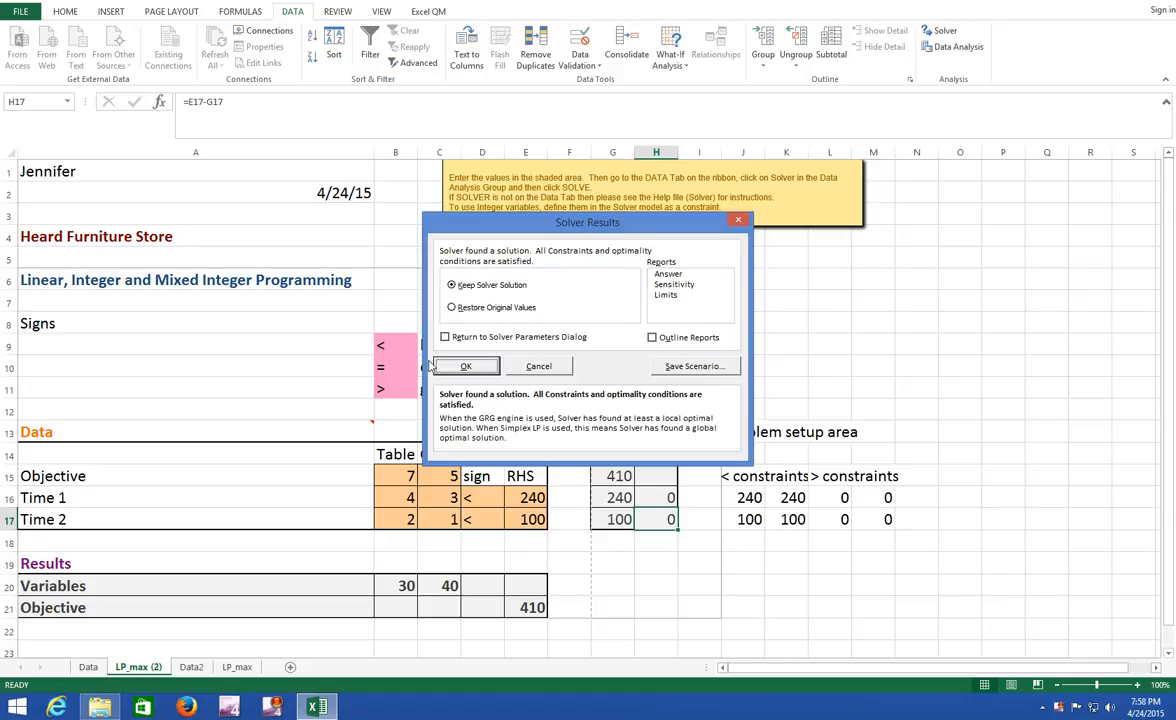
{"action": "left_click", "coordinate": [464, 367]}
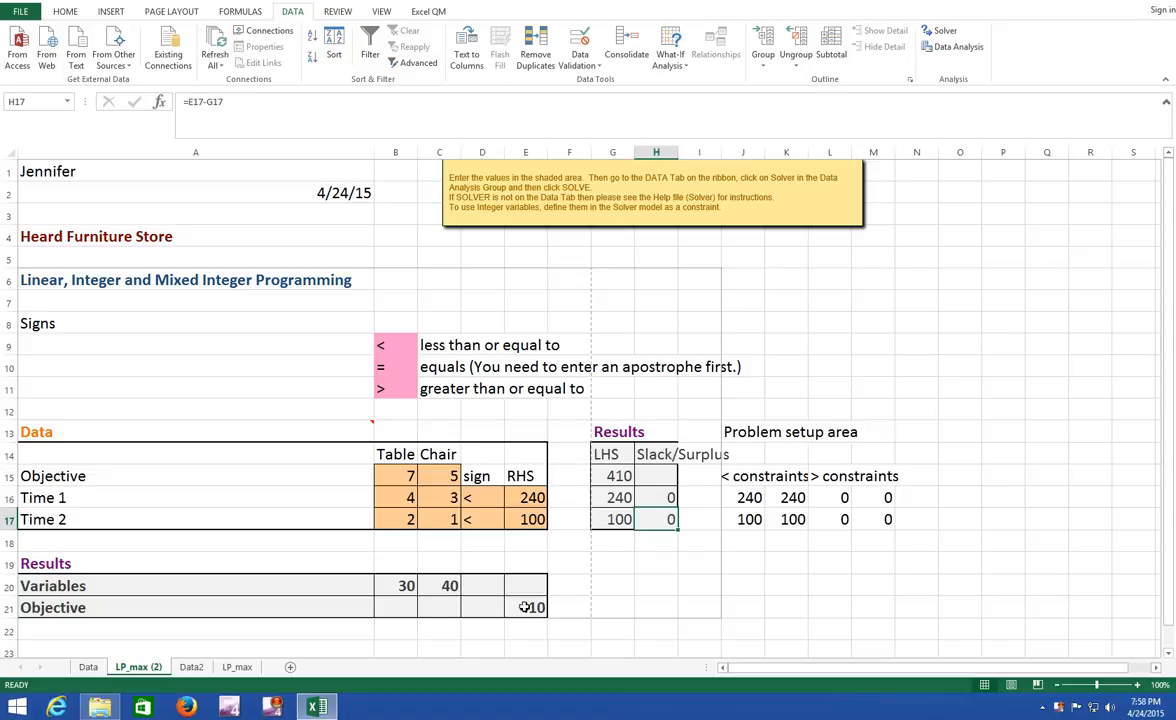
- Format the Table and Chair objective coefficients in the Data table as Currency
{"action": "left_click_drag", "start_coordinate": [396, 478], "coordinate": [455, 478]}
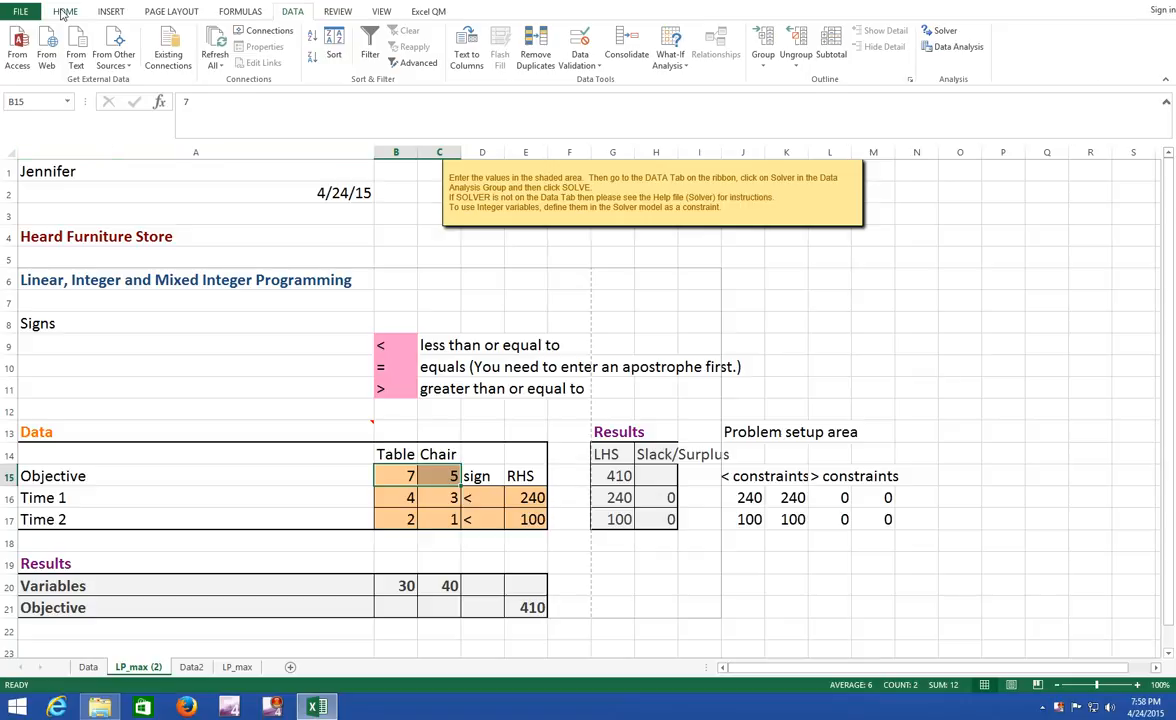
{"action": "left_click", "coordinate": [63, 13]}
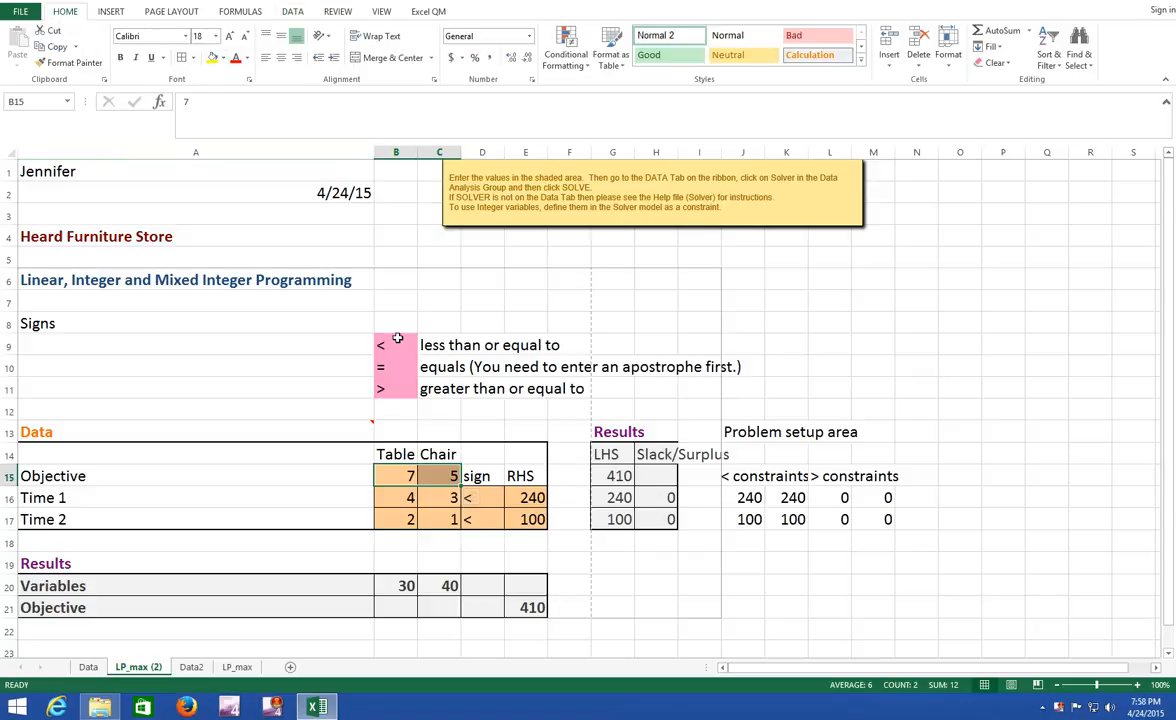
{"action": "right_click", "coordinate": [443, 476]}
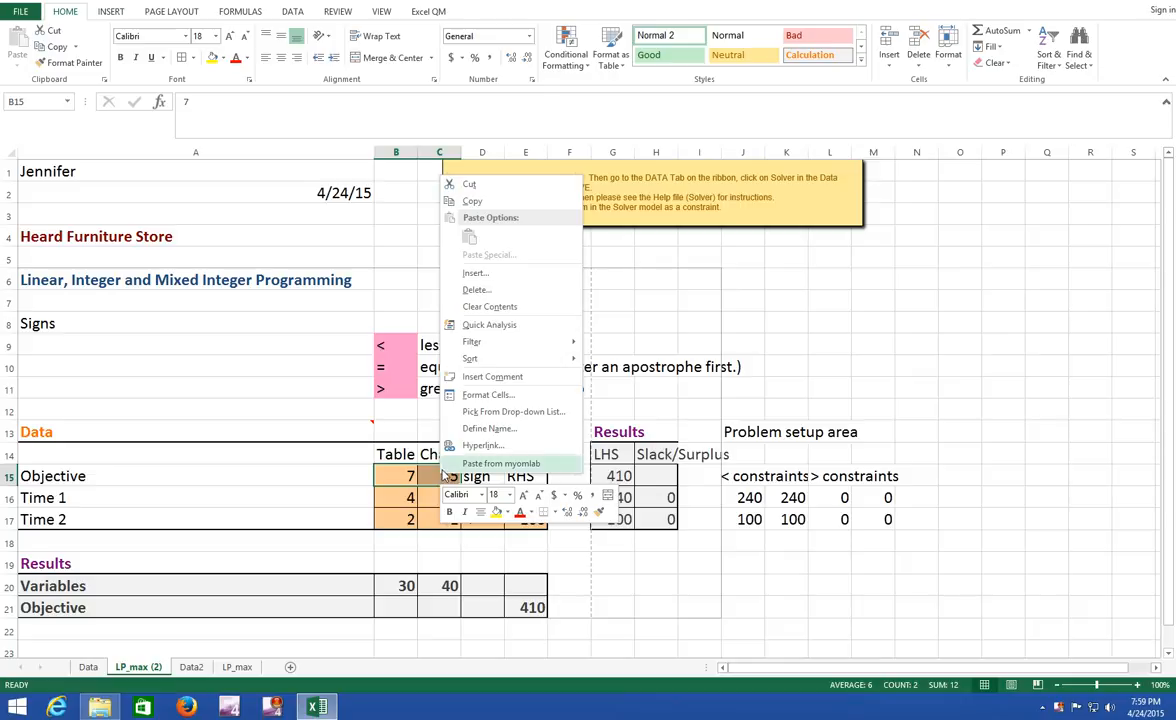
{"action": "left_click", "coordinate": [490, 395]}
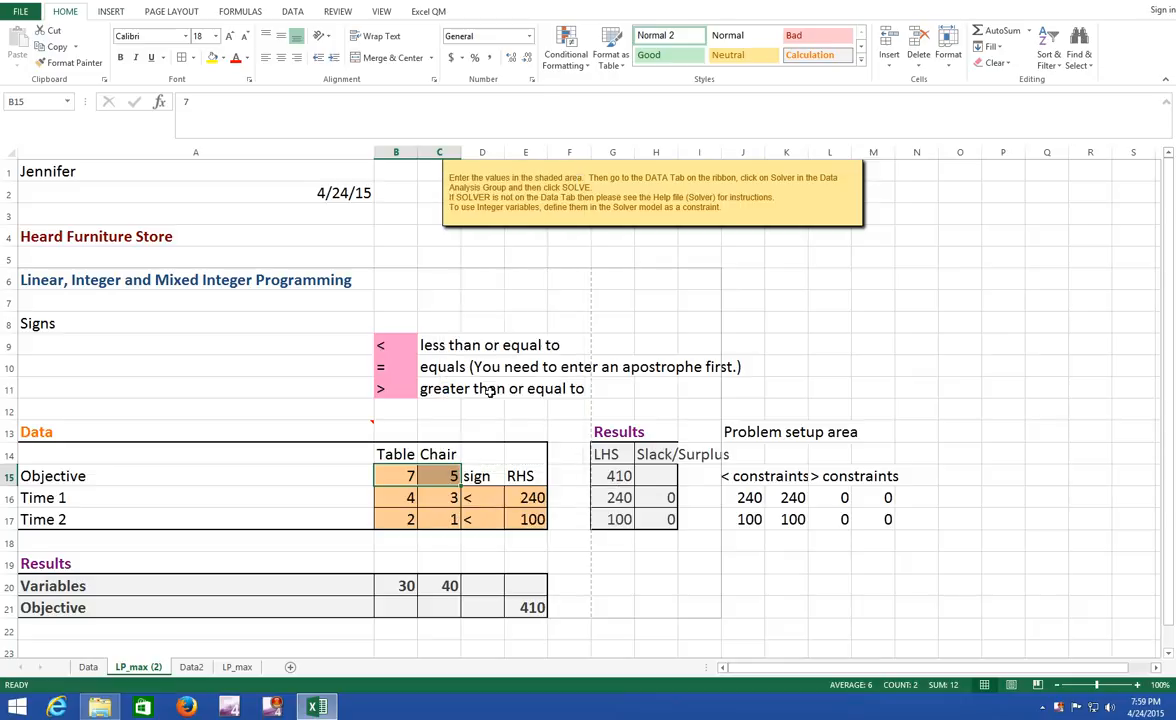
{"action": "left_click", "coordinate": [324, 252]}
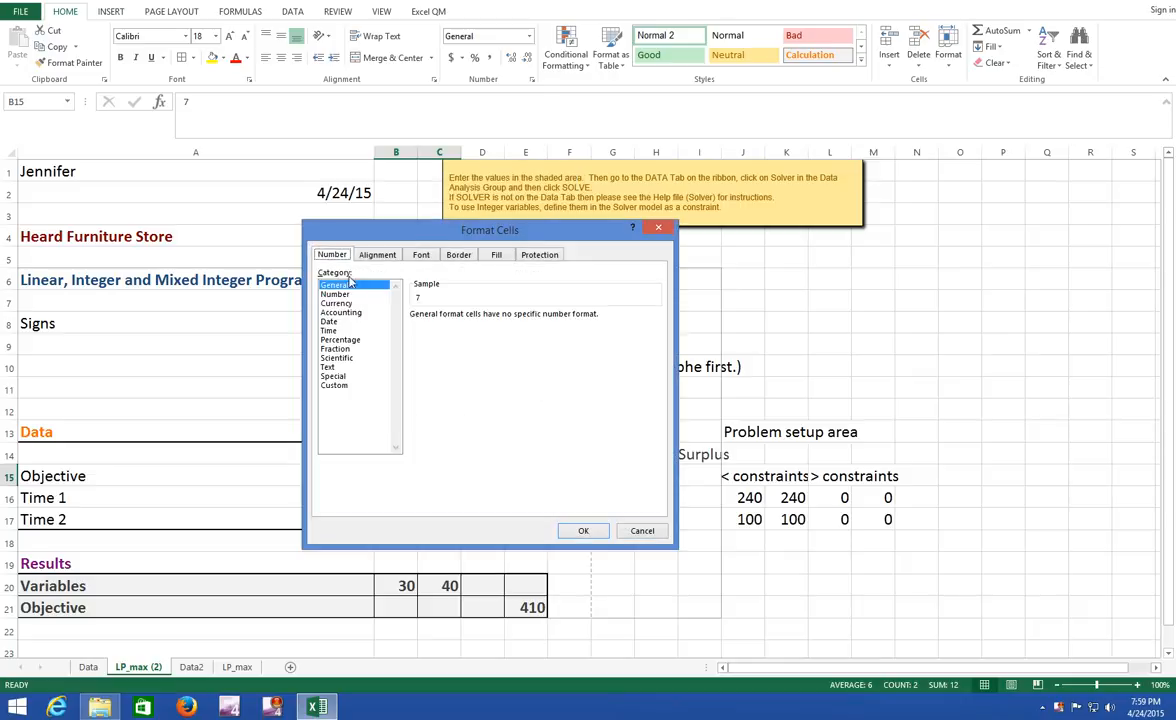
{"action": "left_click", "coordinate": [337, 303]}
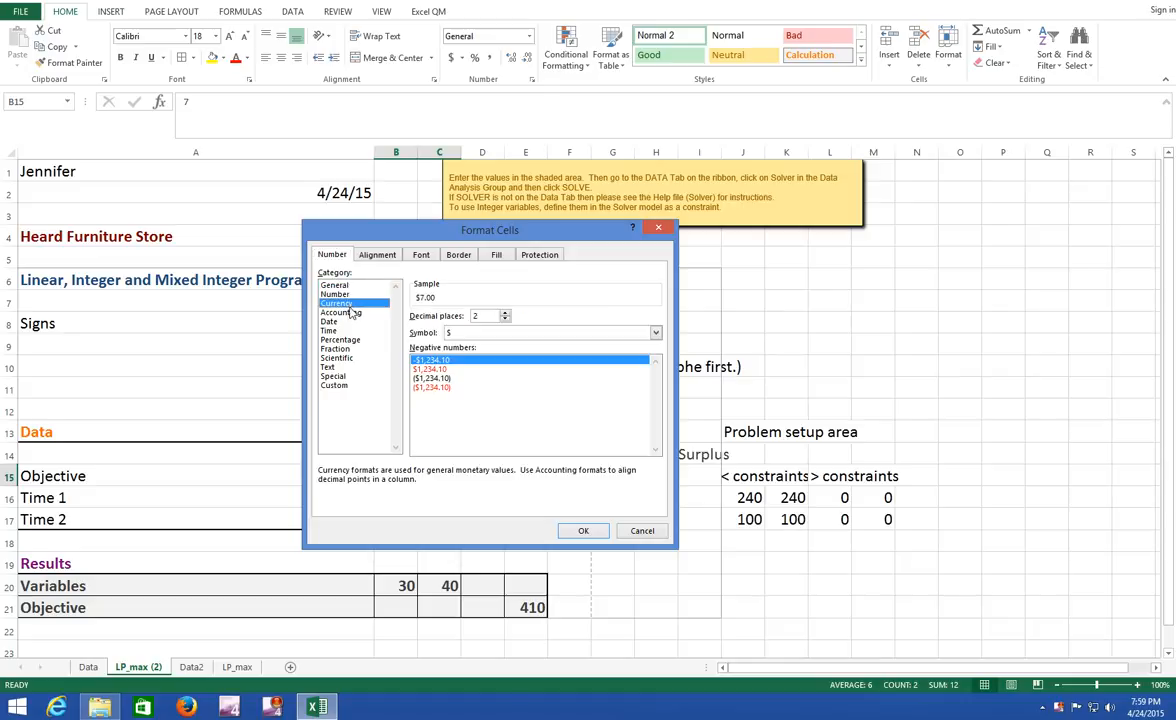
{"action": "left_click", "coordinate": [590, 536]}
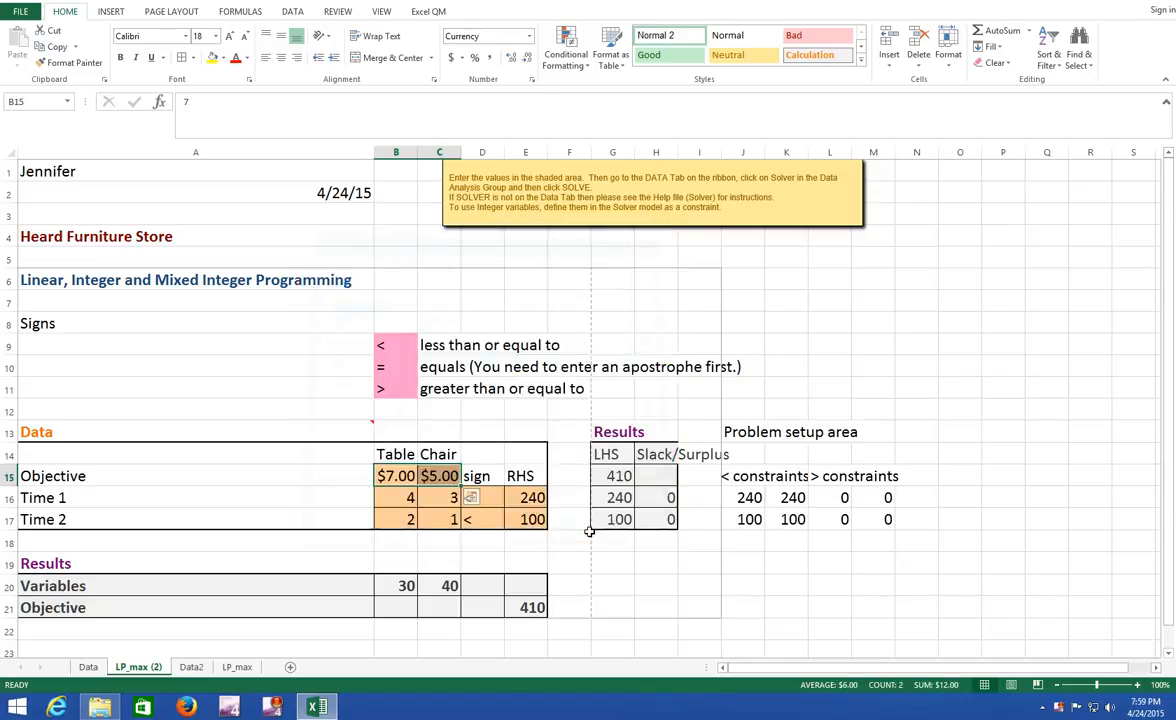
- Format the Objective value in the Results table below the data as Accounting
{"action": "left_click", "coordinate": [537, 605]}
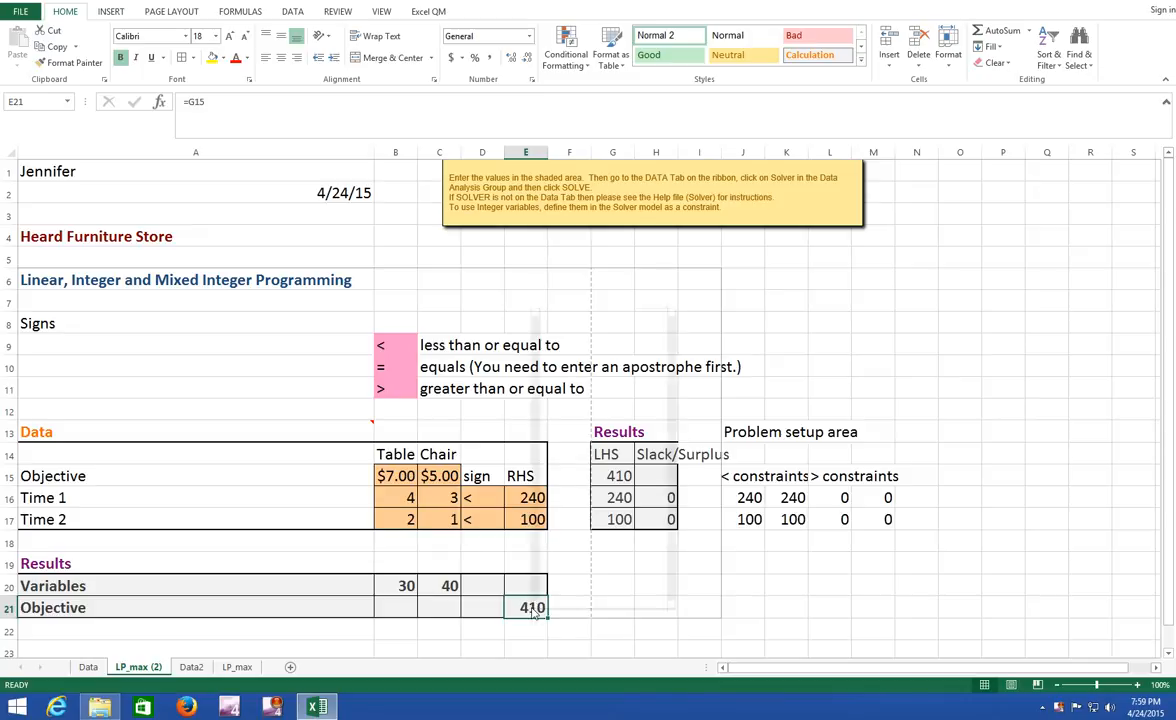
{"action": "right_click", "coordinate": [535, 607]}
{"action": "left_click", "coordinate": [567, 529]}
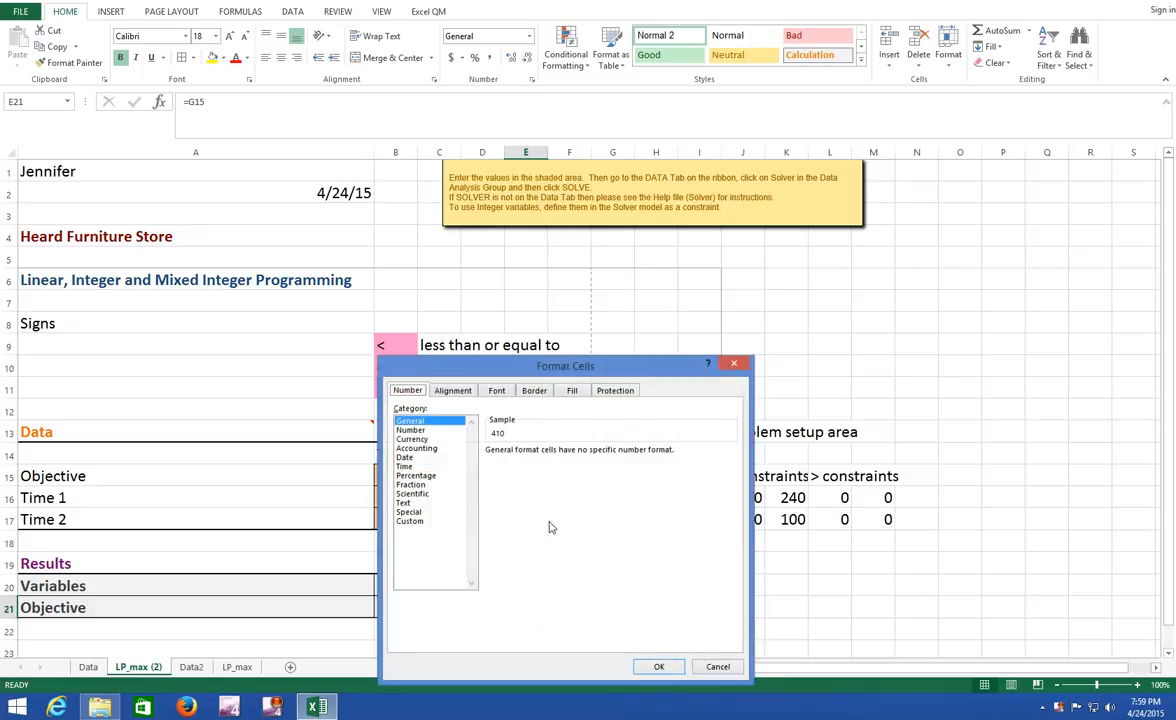
{"action": "left_click", "coordinate": [428, 450]}
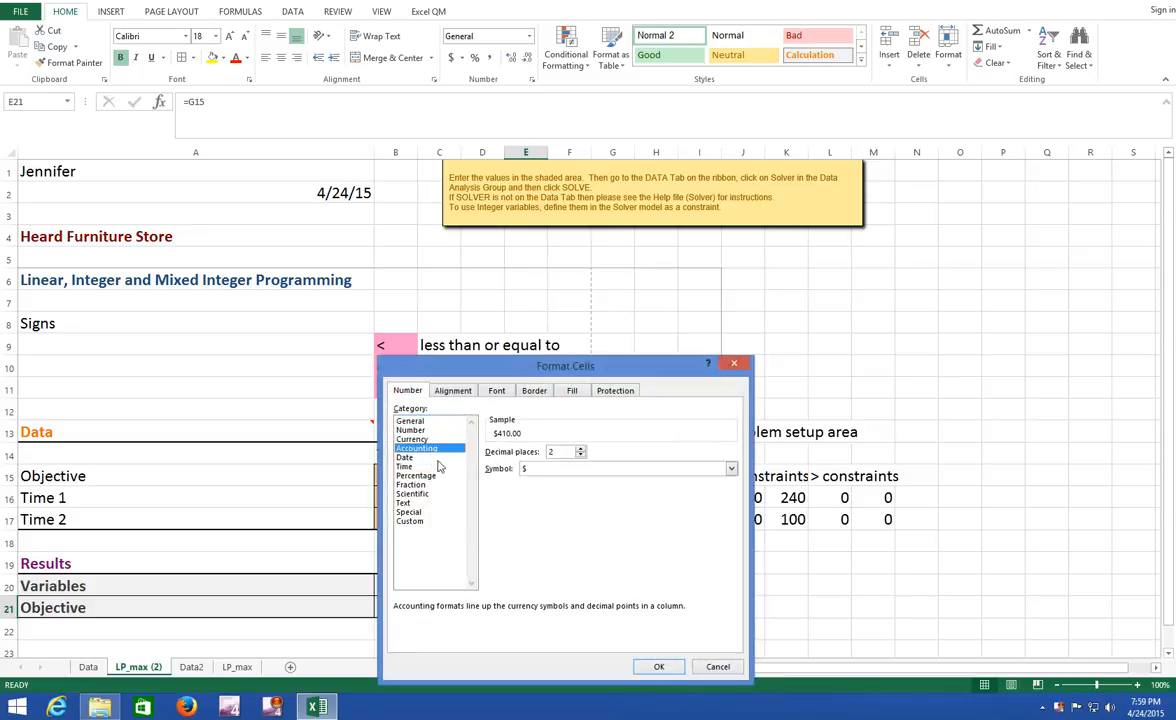
{"action": "left_click", "coordinate": [657, 667]}
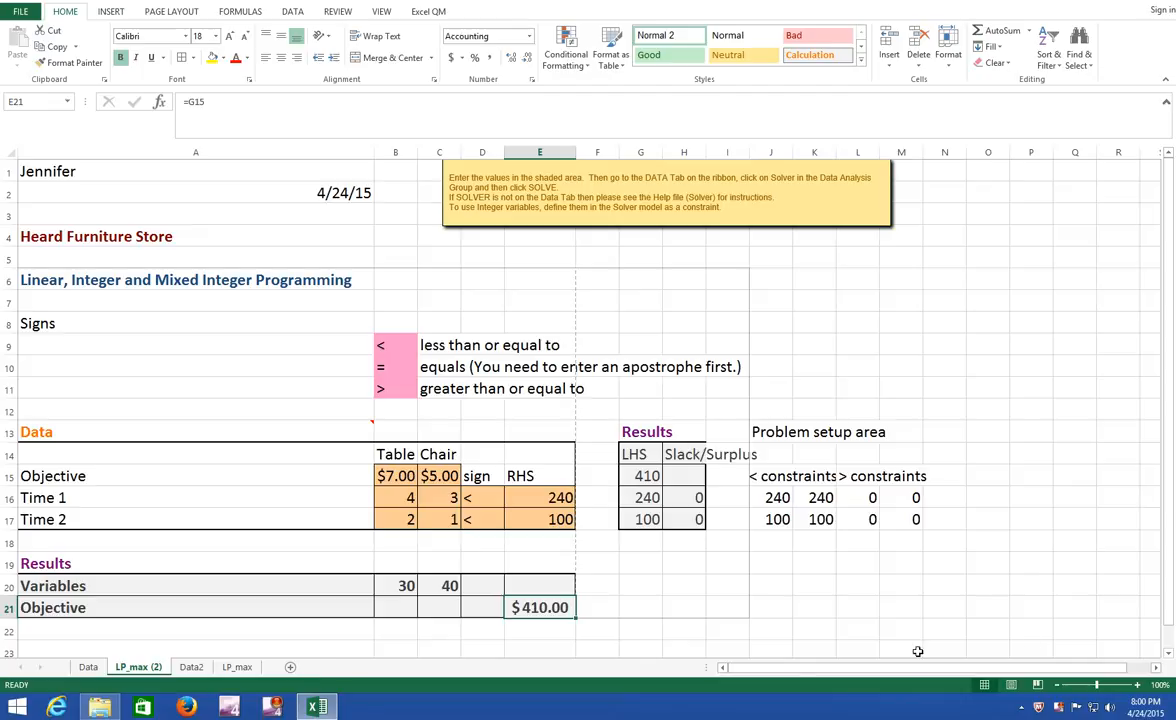
{"action": "right_click", "coordinate": [1059, 707]}
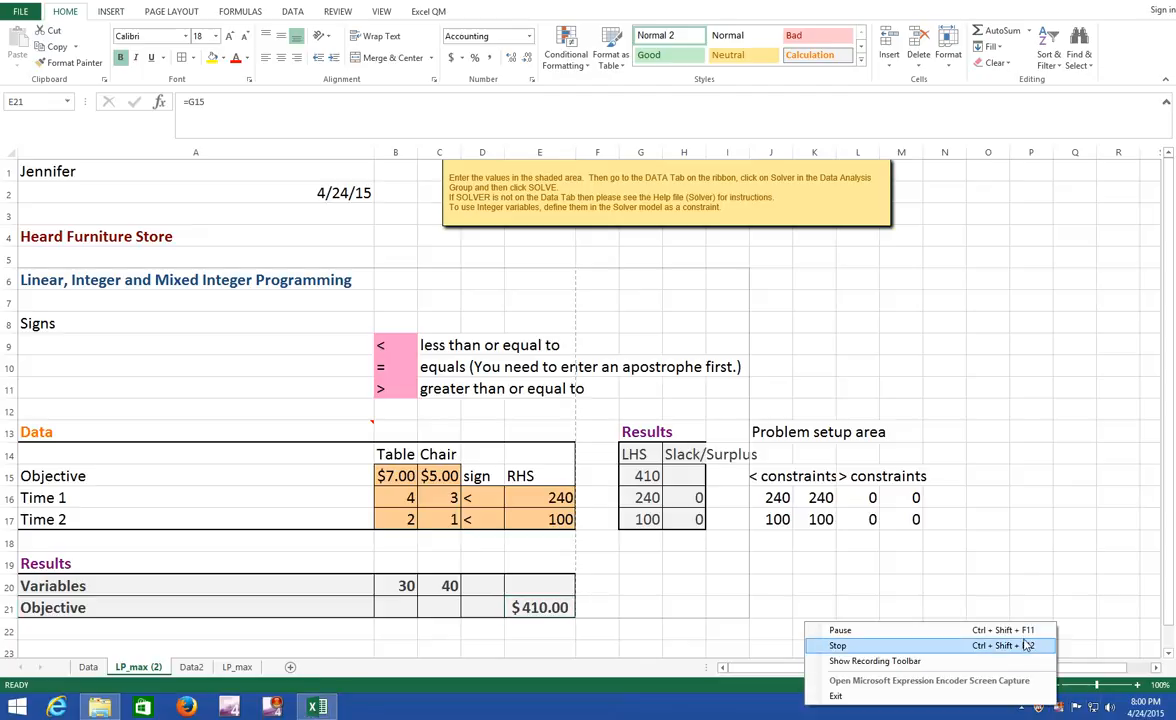
{"action": "left_click", "coordinate": [1030, 632]}
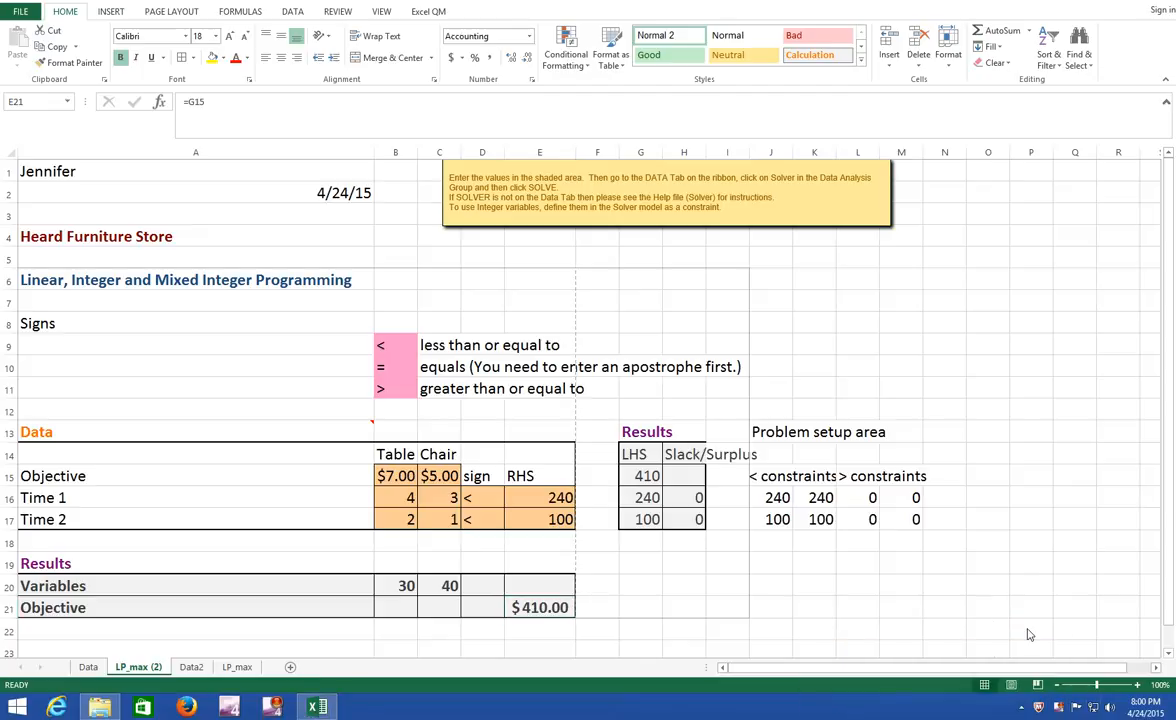